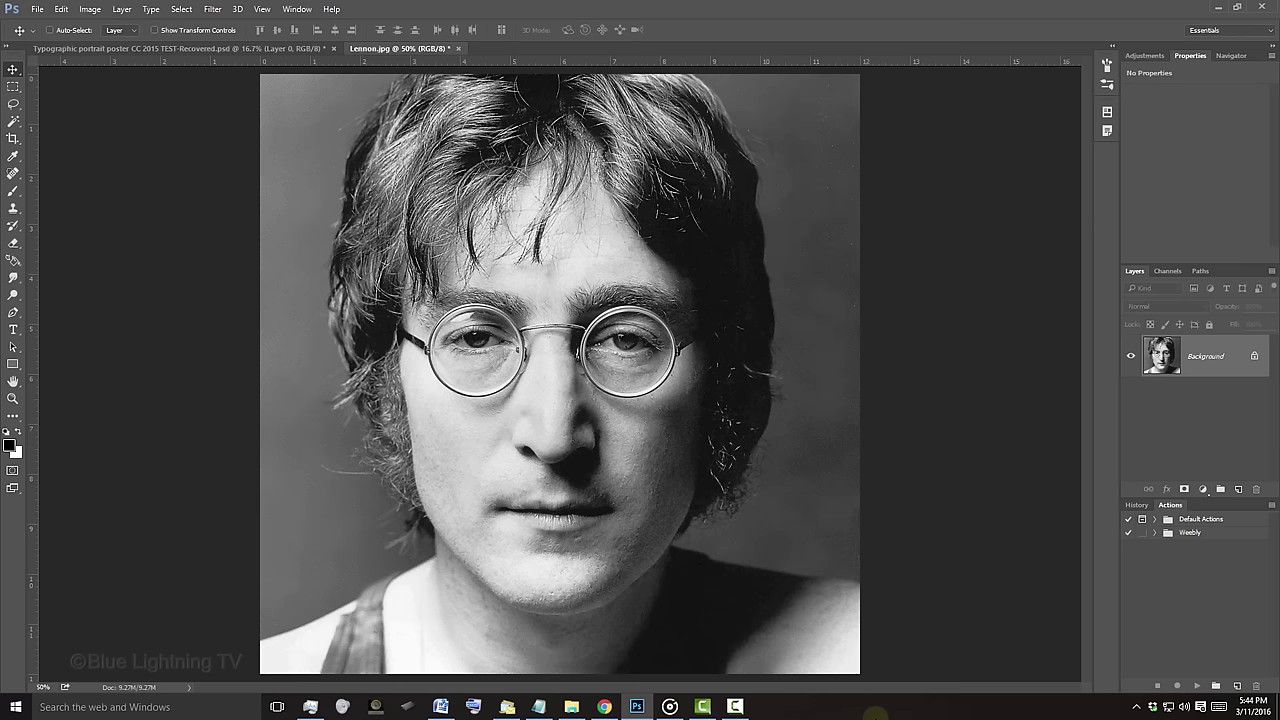
Desaturate the Lennon.jpg portrait to pure greyscale with Ctrl+Shift+U
key("ctrl+shift+u")
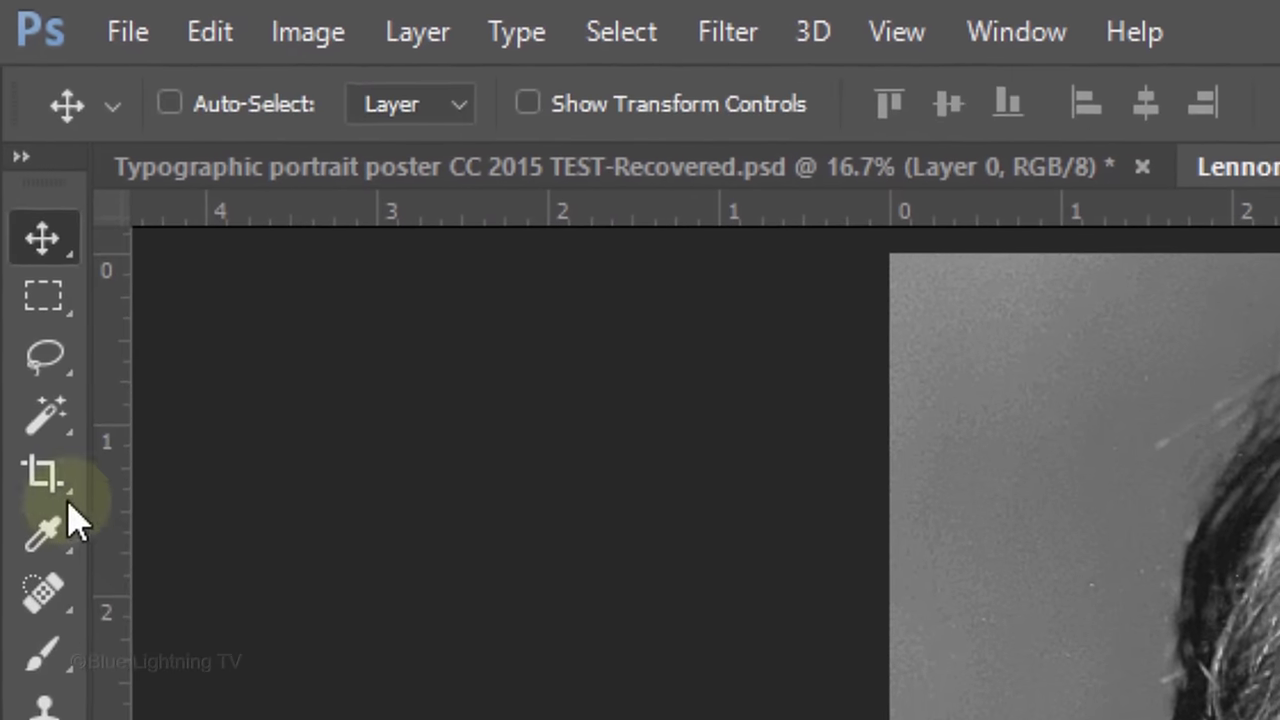
Select the Crop Tool and clear its fixed Width and Height values
left_click(65, 478)
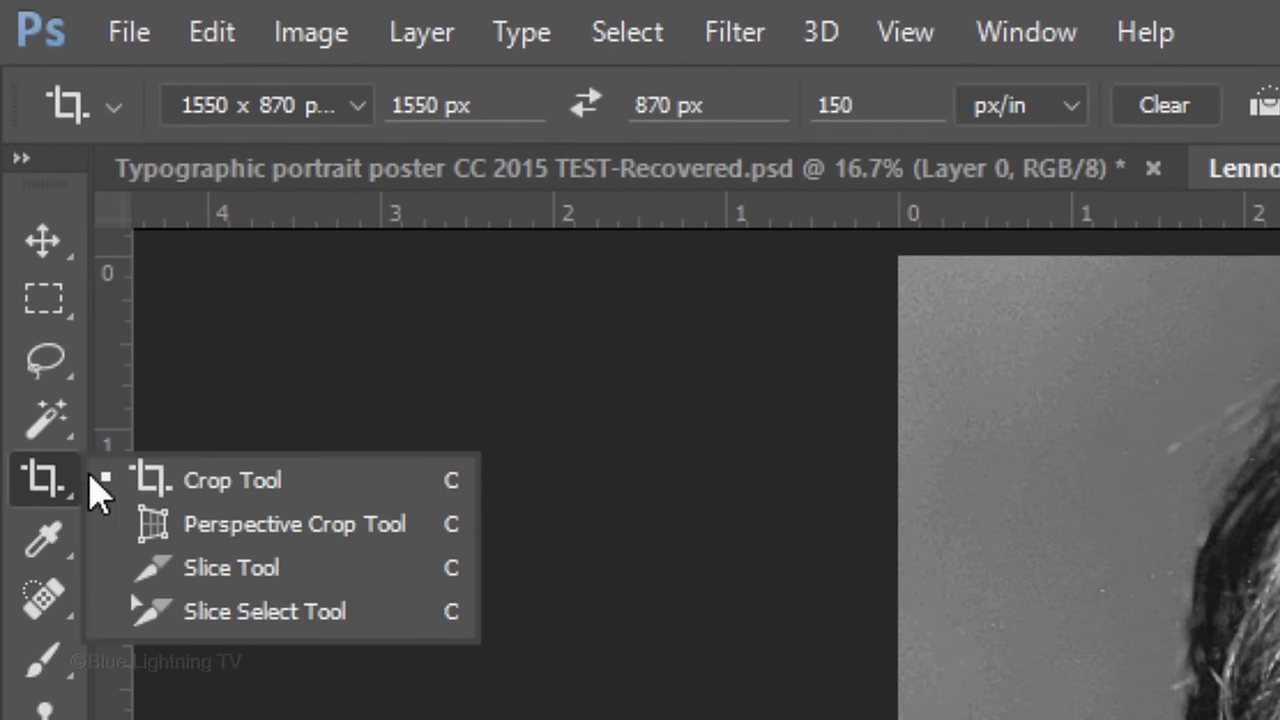
left_click(245, 490)
left_click(500, 105)
left_click_drag(500, 105, 403, 103)
key("BackSpace")
left_click_drag(749, 103, 630, 105)
key("BackSpace")
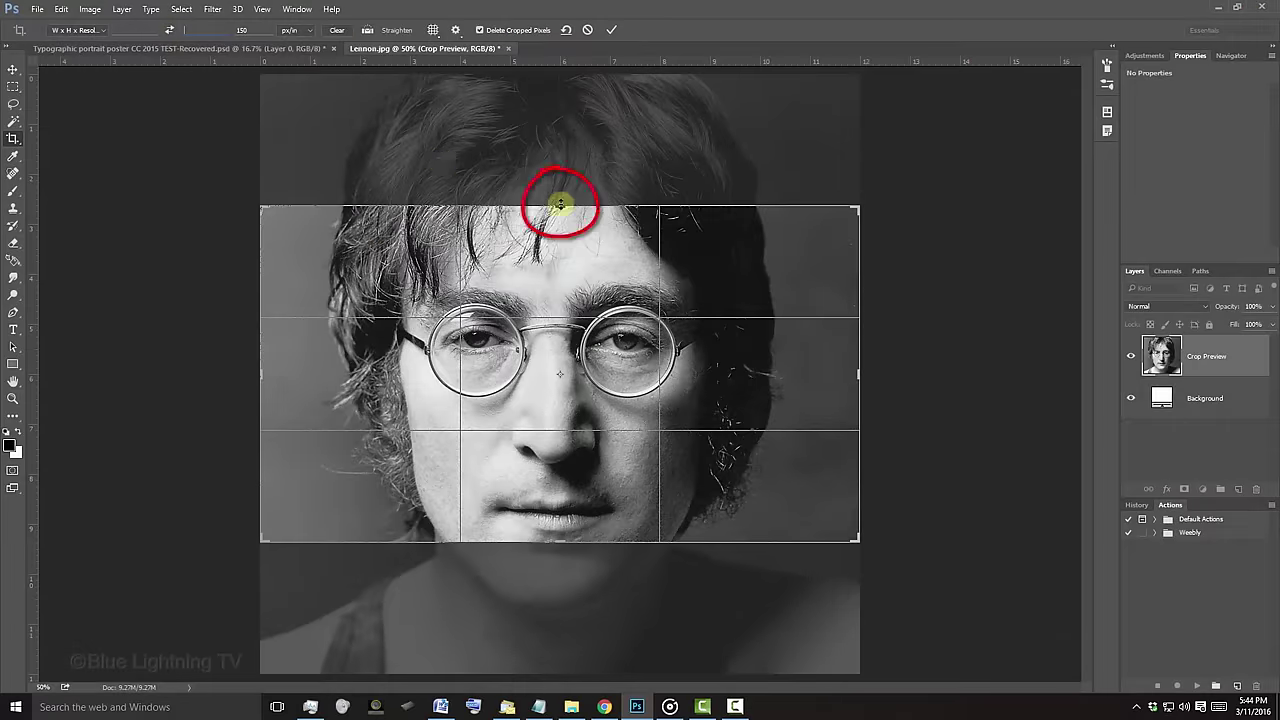
Crop the photo from the top of his hair to his shoulders, trimming both sides
left_click_drag(560, 204, 570, 147)
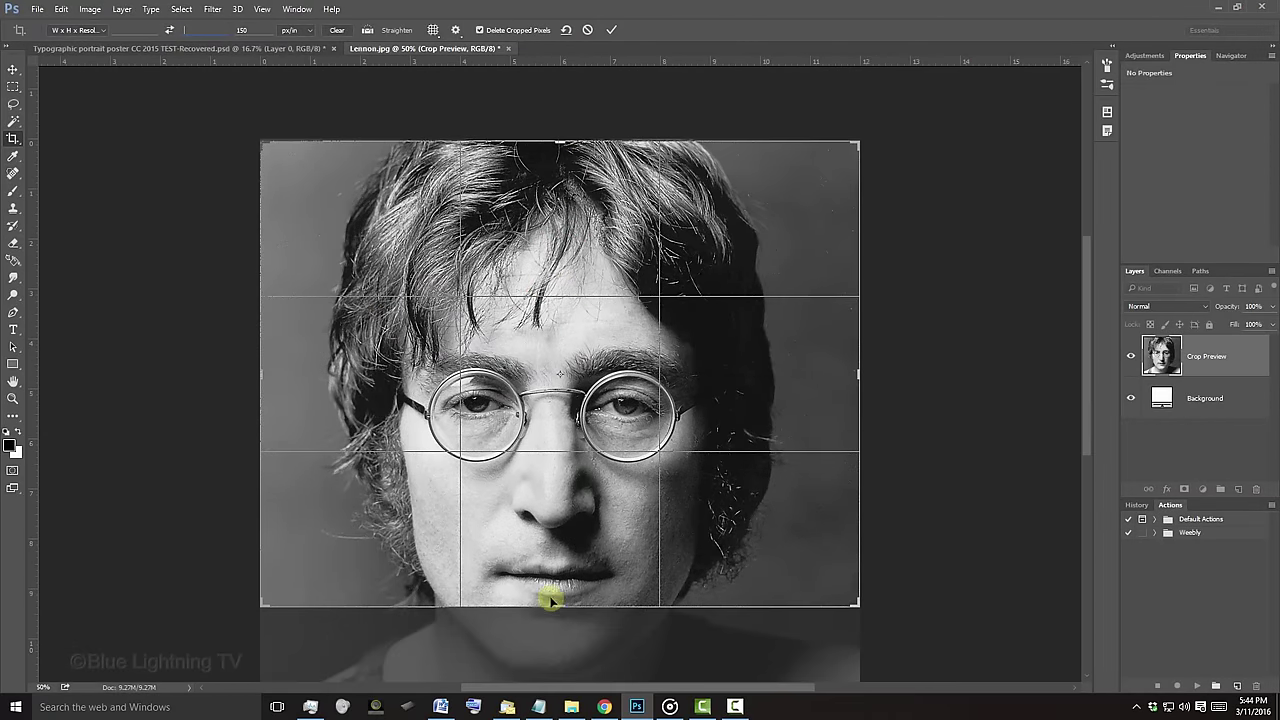
left_click_drag(556, 605, 556, 661)
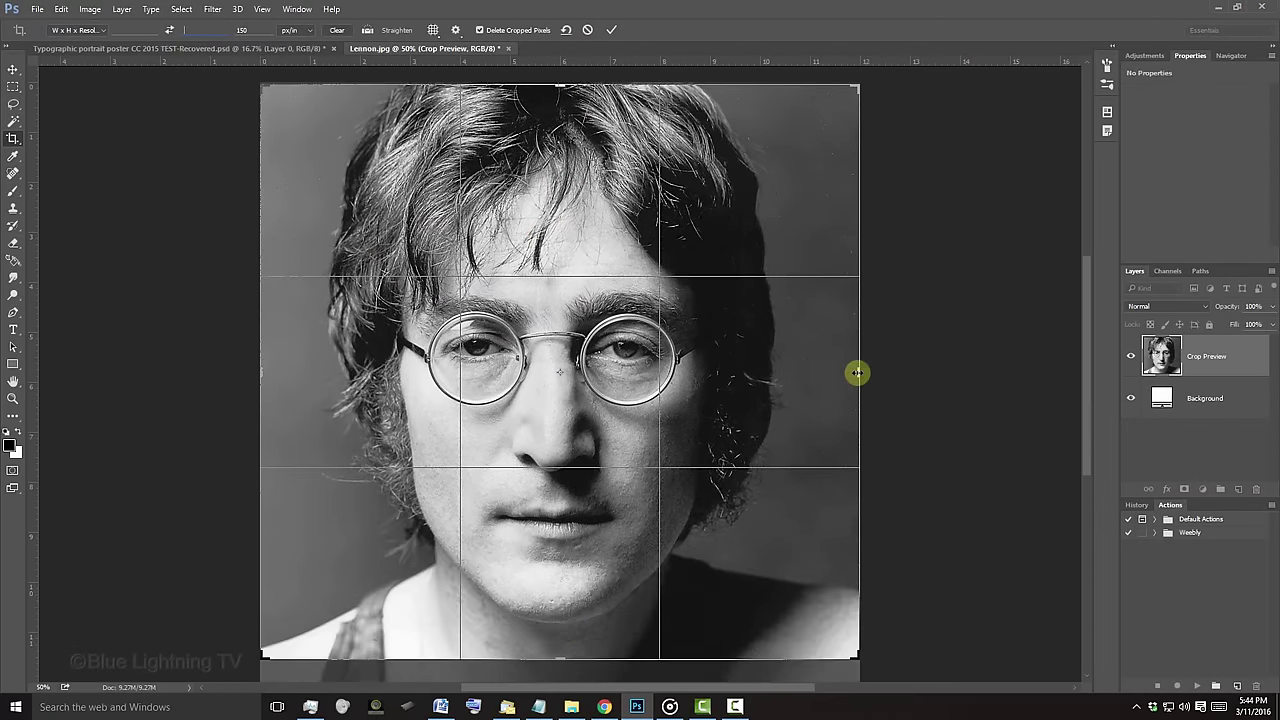
left_click_drag(857, 371, 826, 366)
left_click_drag(293, 371, 323, 363)
left_click(611, 30)
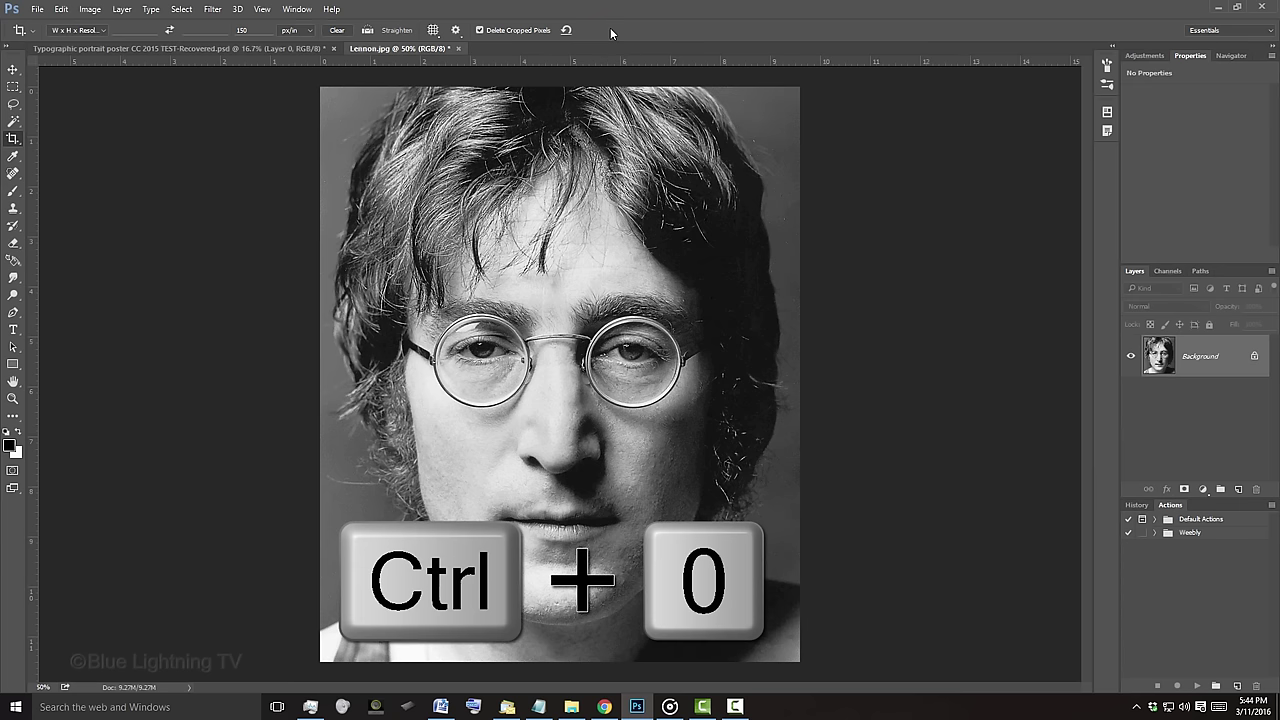
Fit the photo in the window, unlock the Background into Layer 0, and hide it
key("ctrl+0")
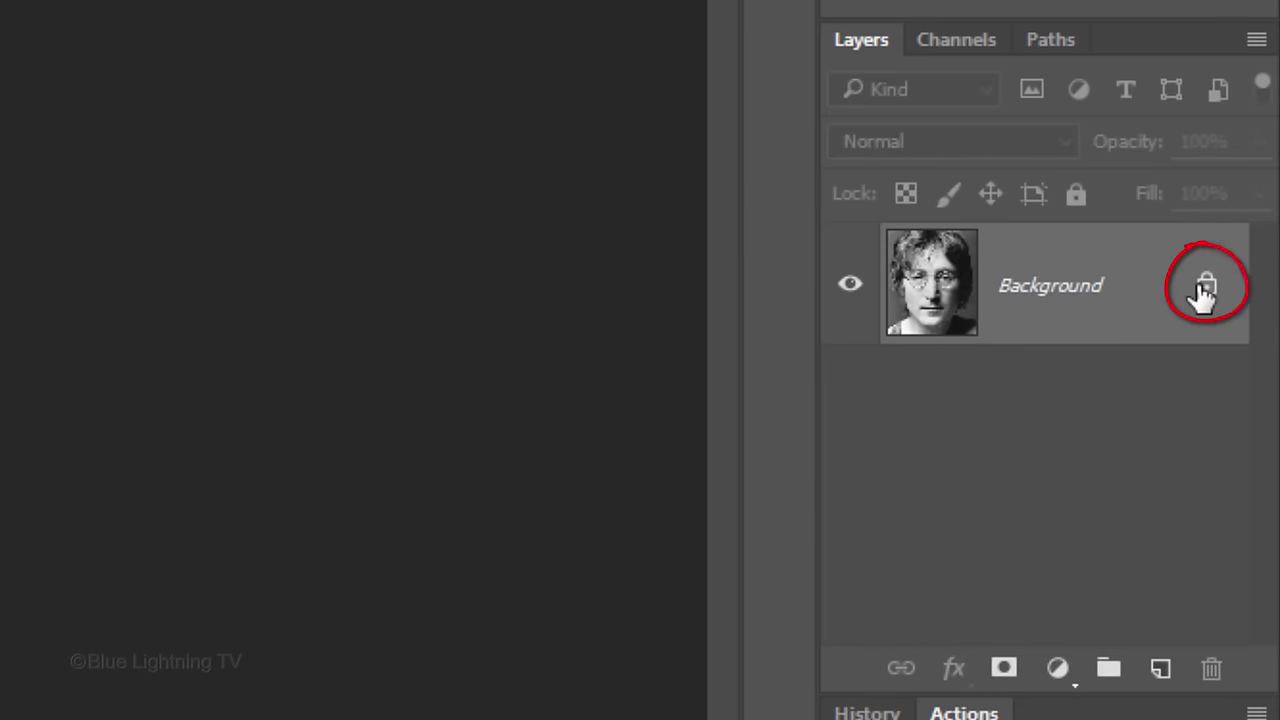
left_click(1204, 288)
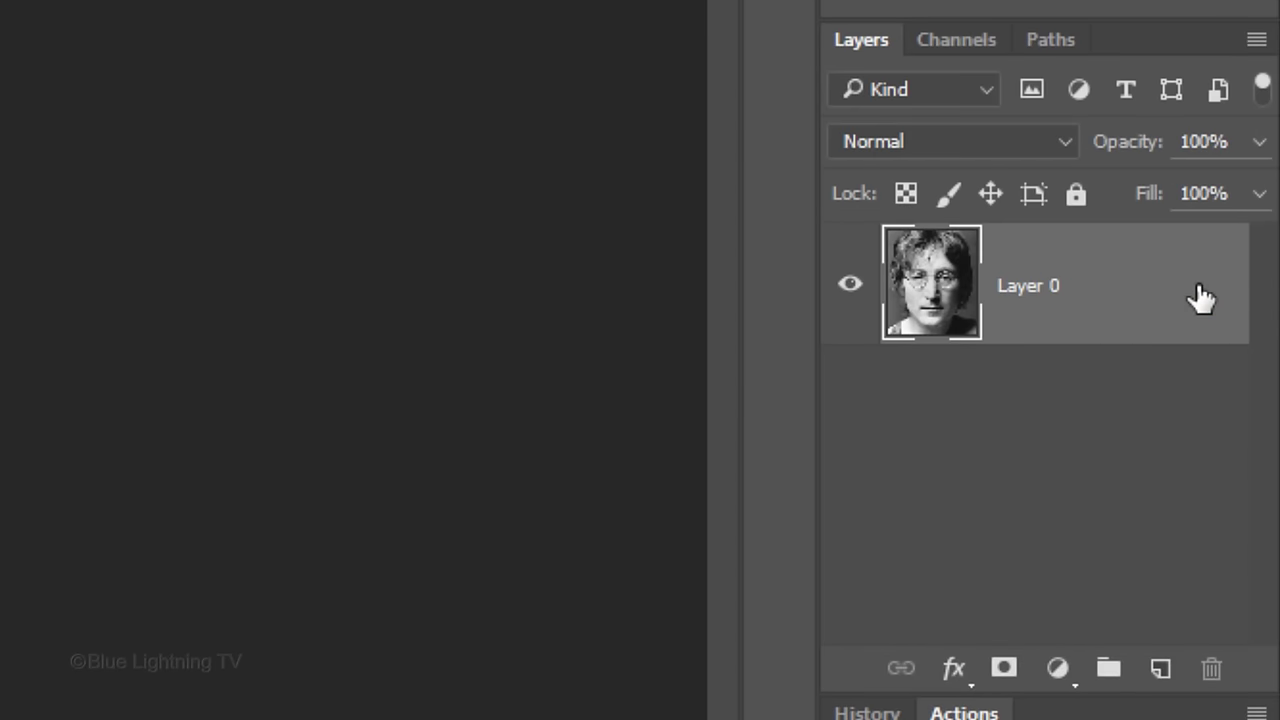
left_click(851, 290)
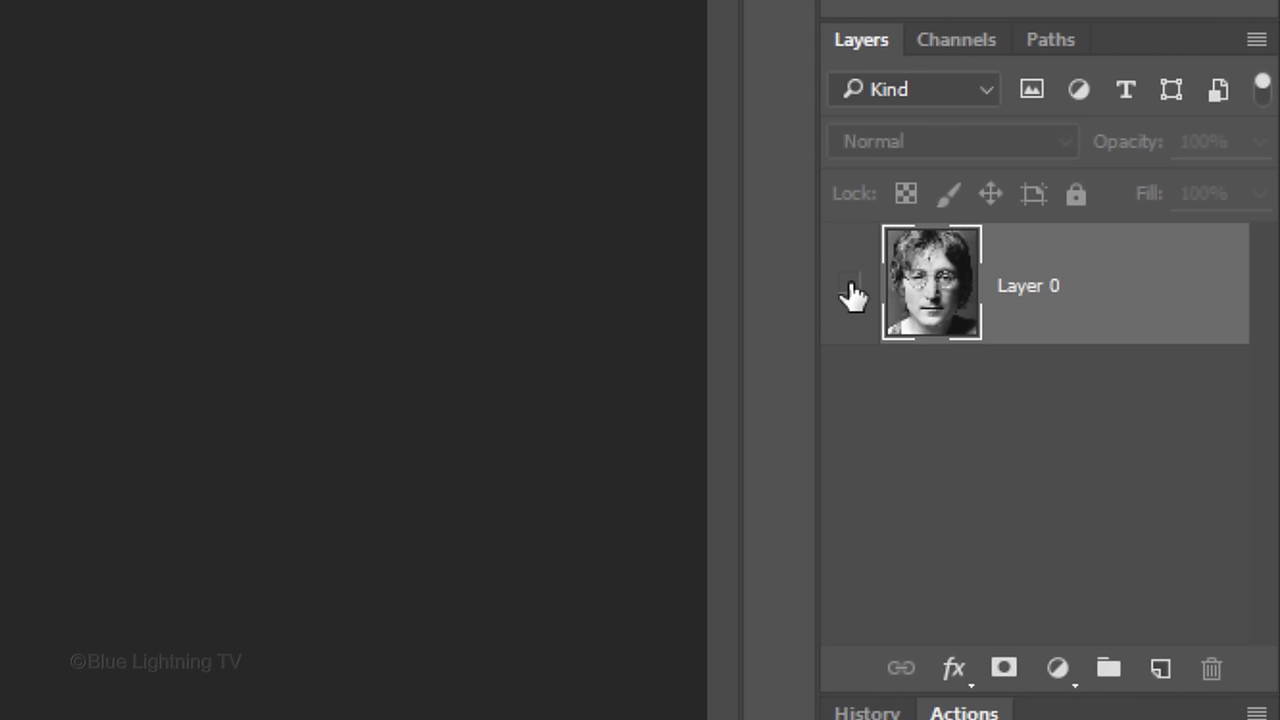
Add a new Layer 1 beneath the portrait and fill it with black
left_click(1162, 668, "ctrl")
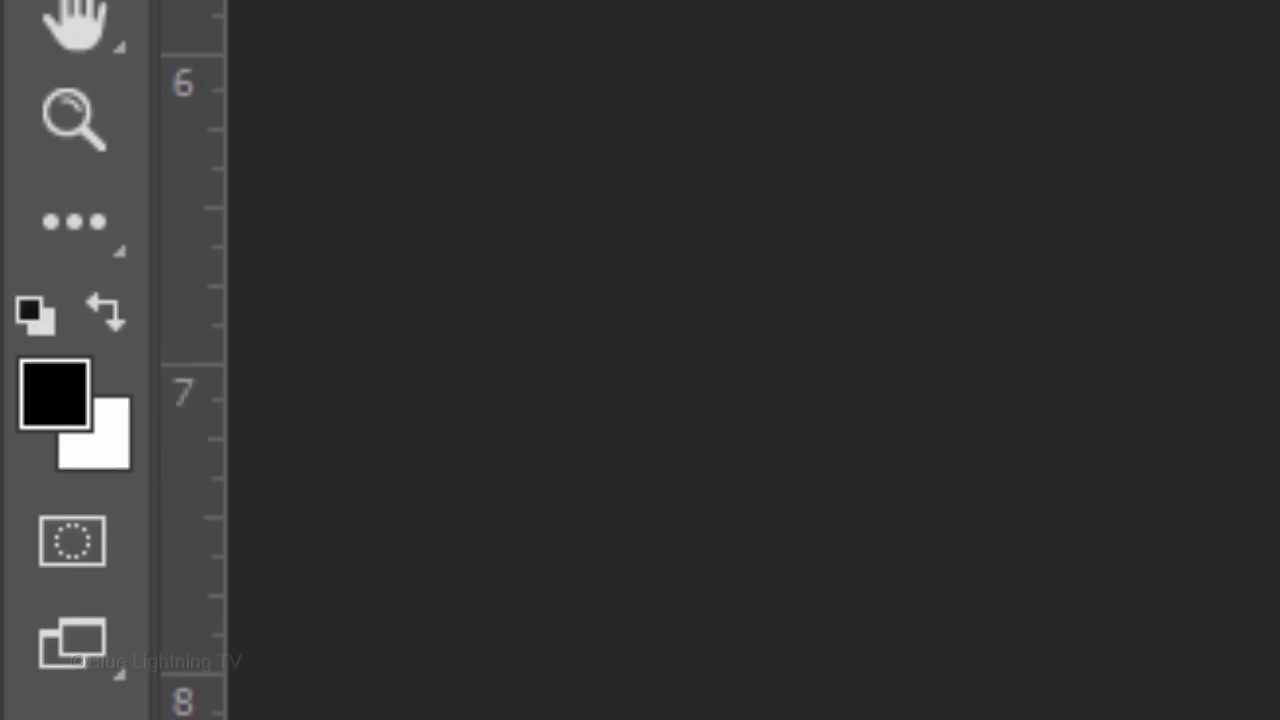
key("x")
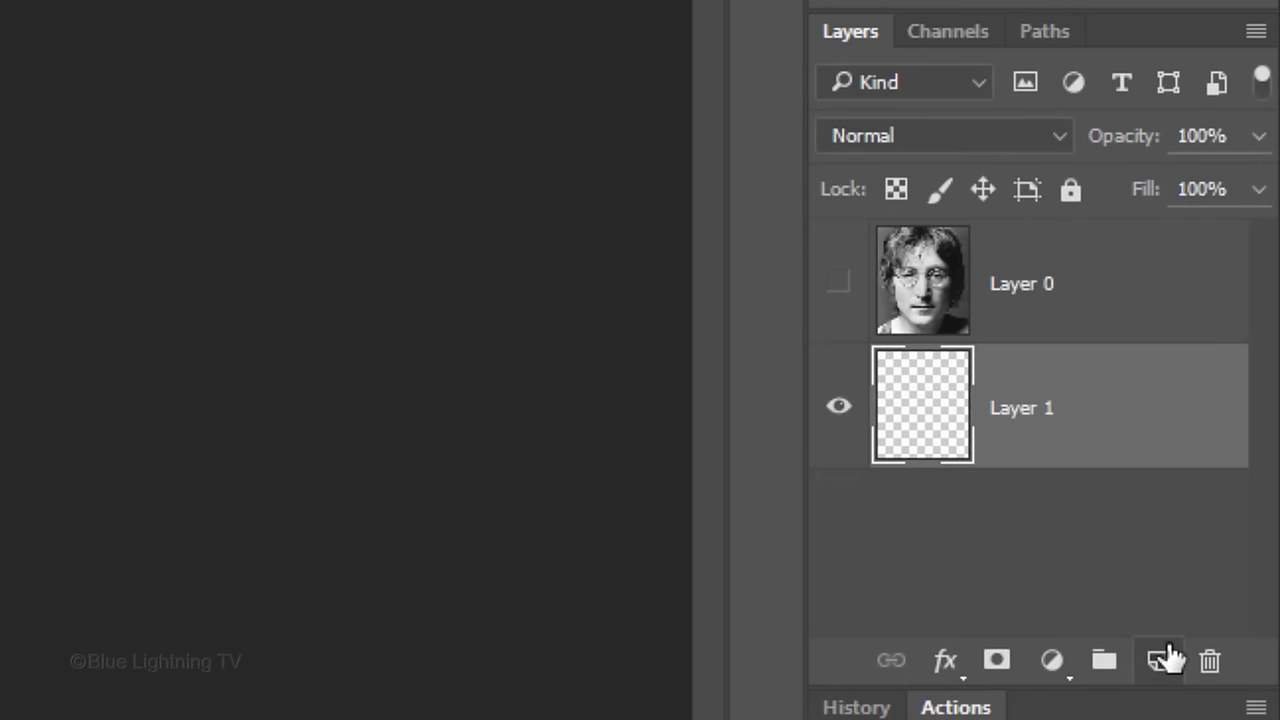
key("ctrl+Delete")
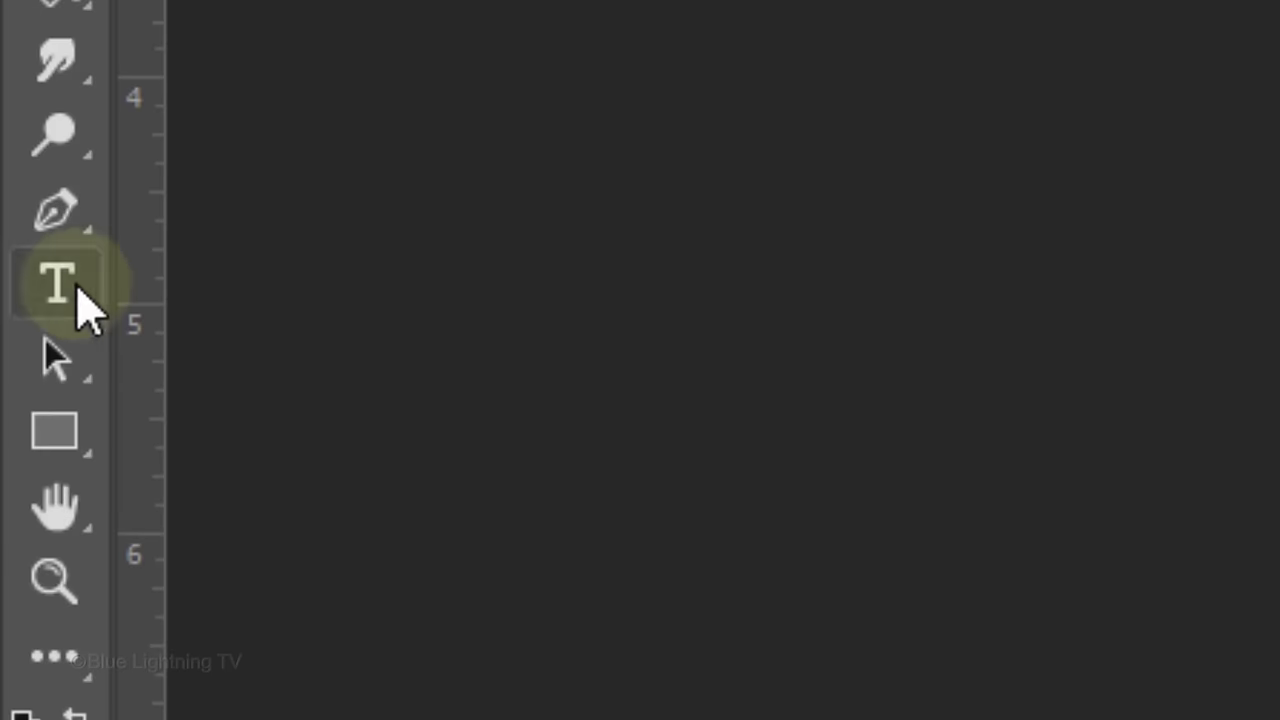
Set the Horizontal Type Tool to the 10.12 4 font at 200 pt
right_click(84, 285)
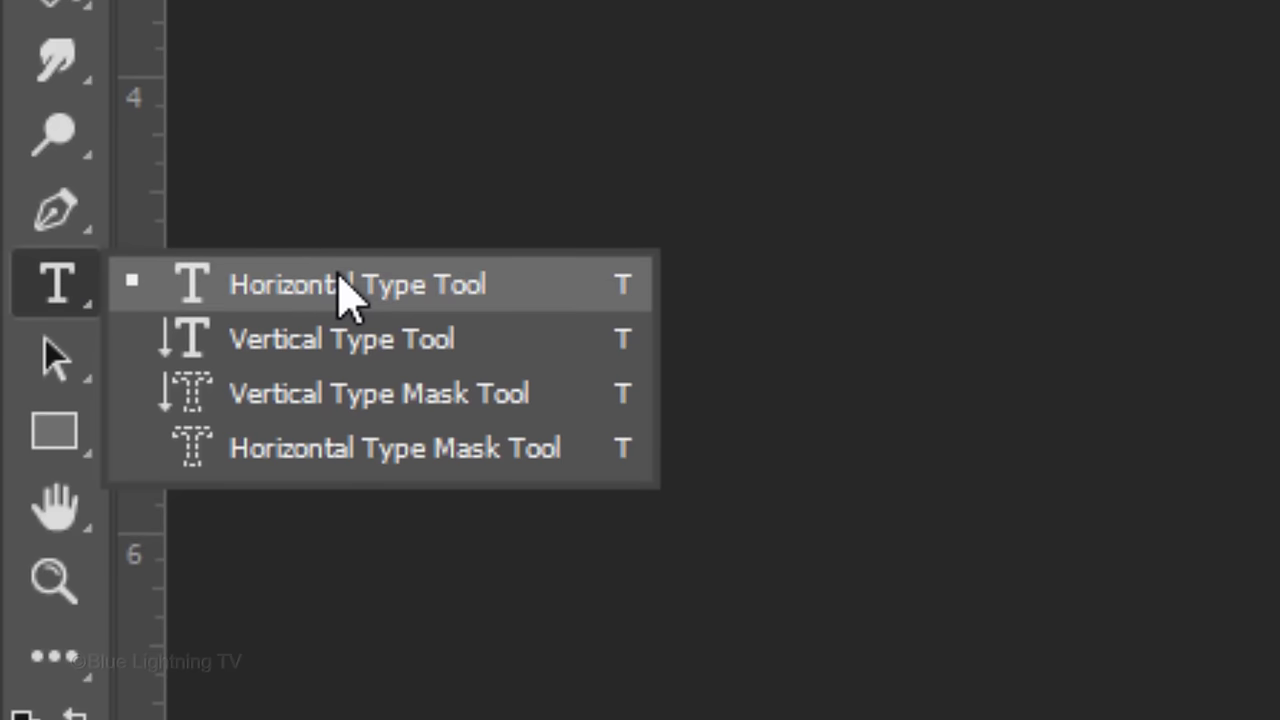
left_click(341, 283)
left_click(393, 70)
type("10")
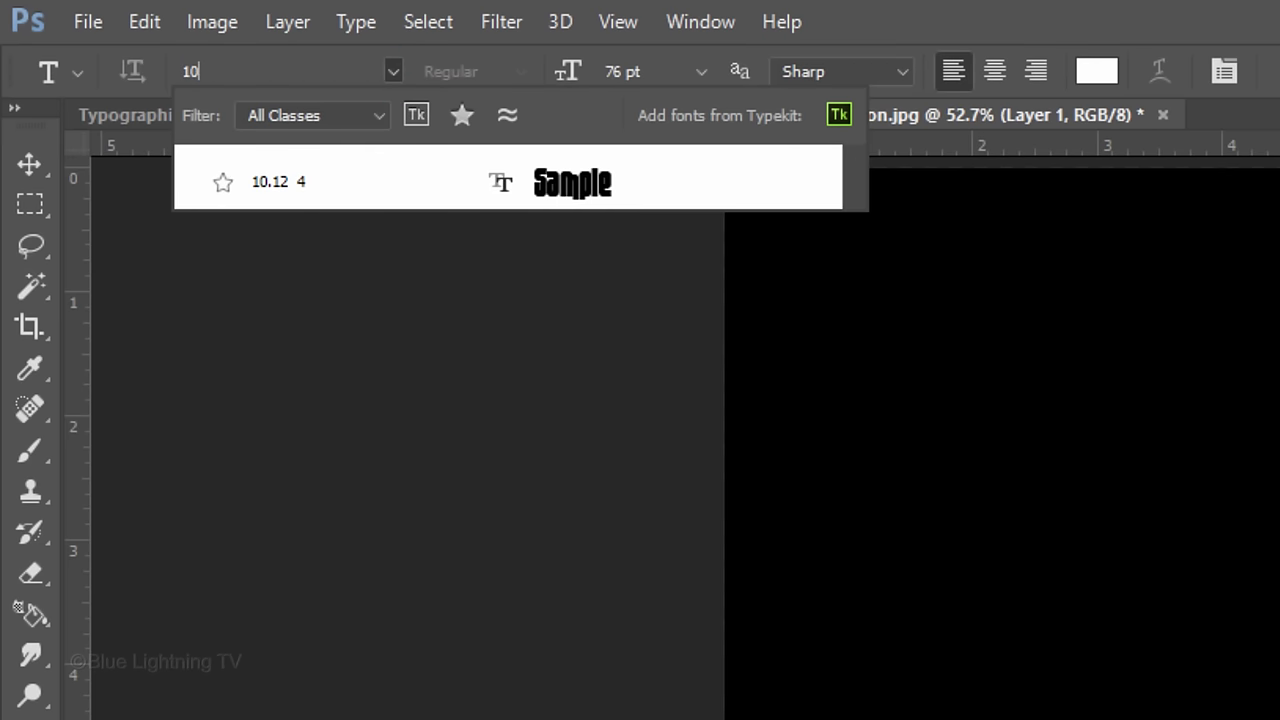
left_click(352, 183)
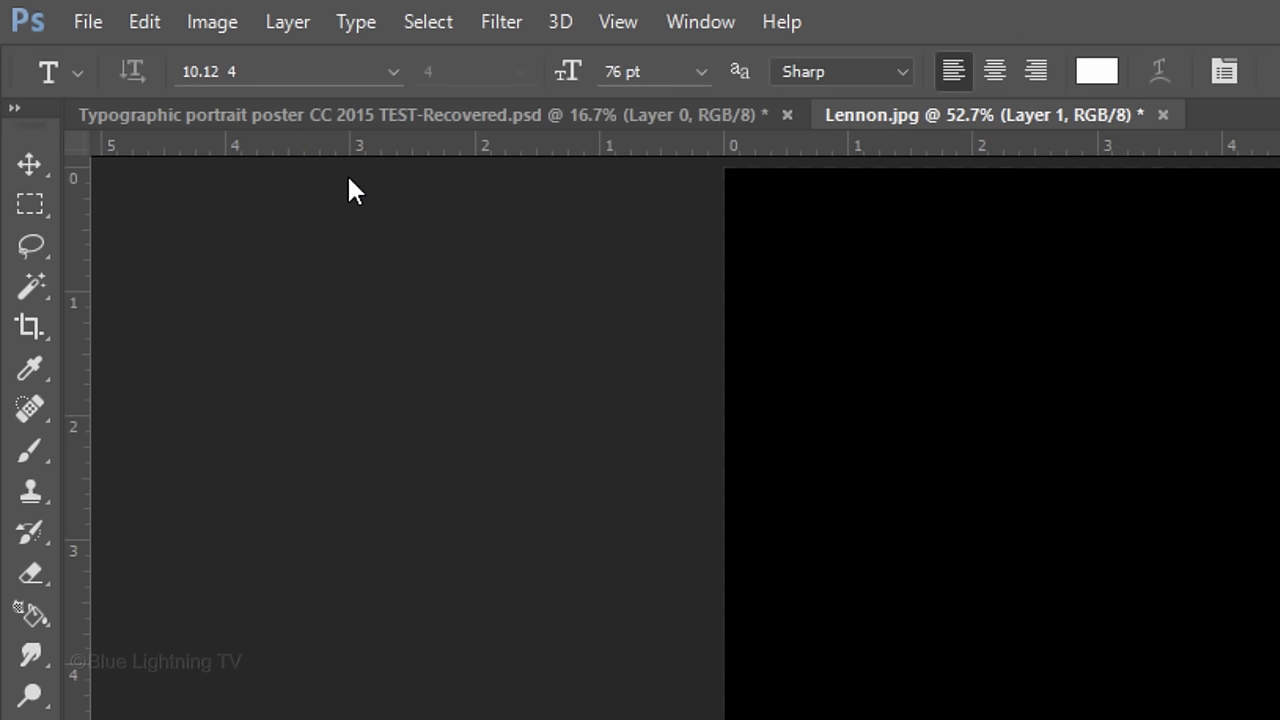
left_click(655, 71)
type("200")
key("Return")
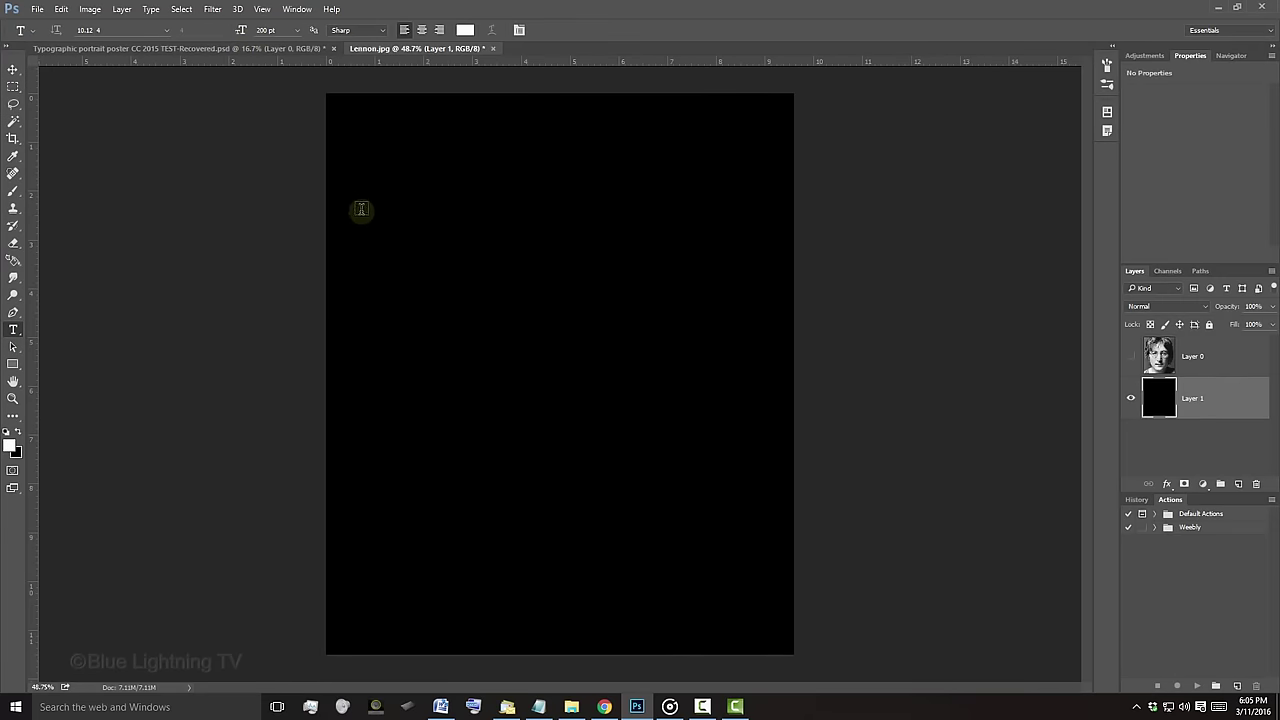
Type JOHN in white near the top-left of the black page and commit it
left_click(877, 538)
type("JOHN")
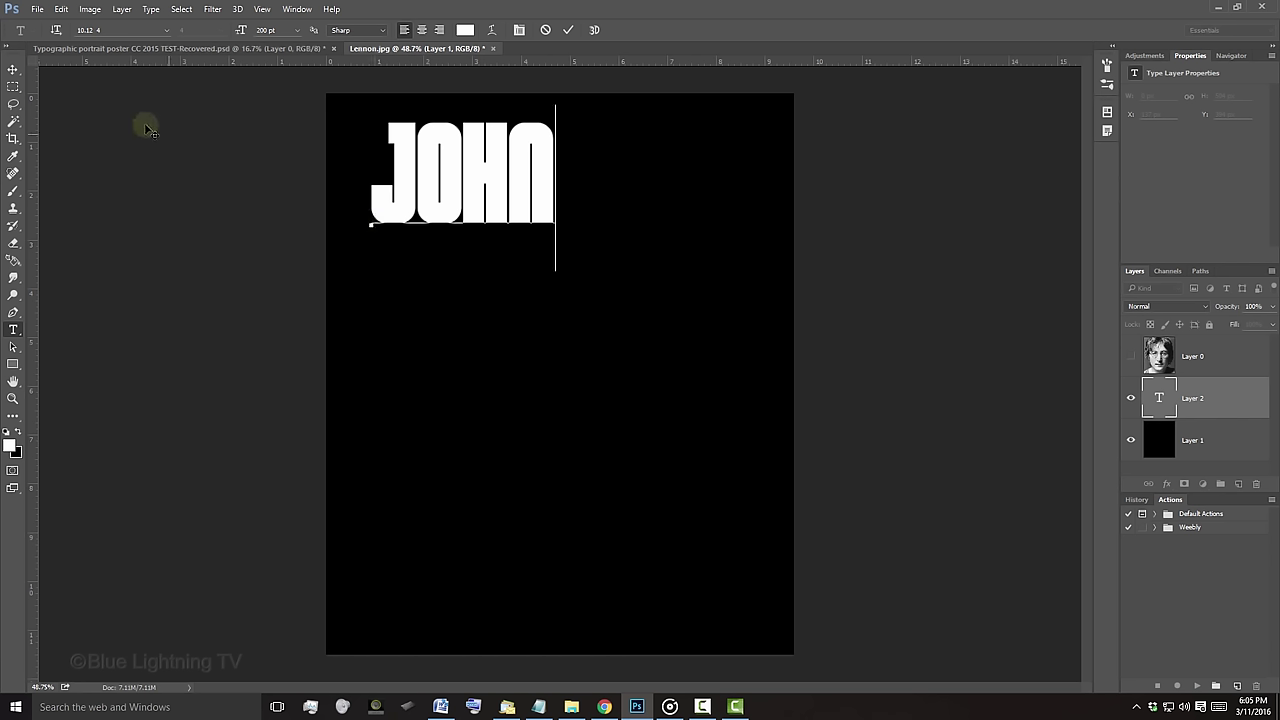
left_click(14, 70)
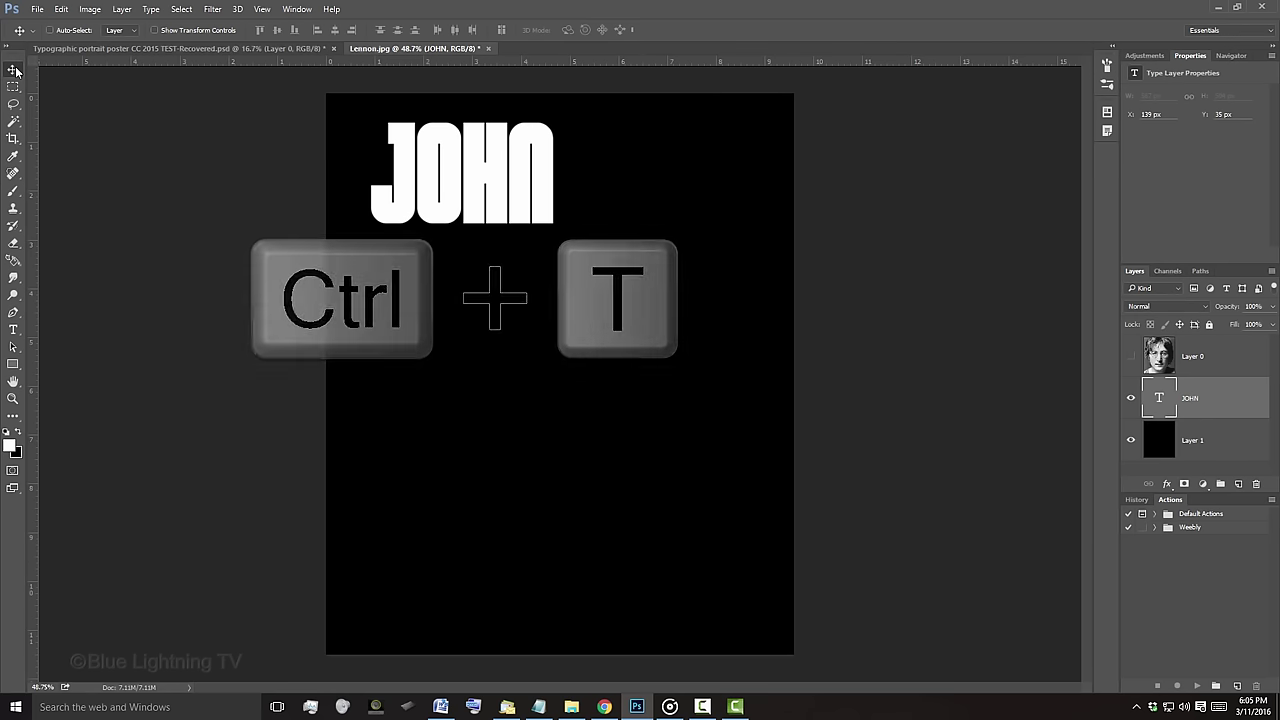
Free-transform JOHN into the top-left corner, scaling it to nearly the page width
key("ctrl+t")
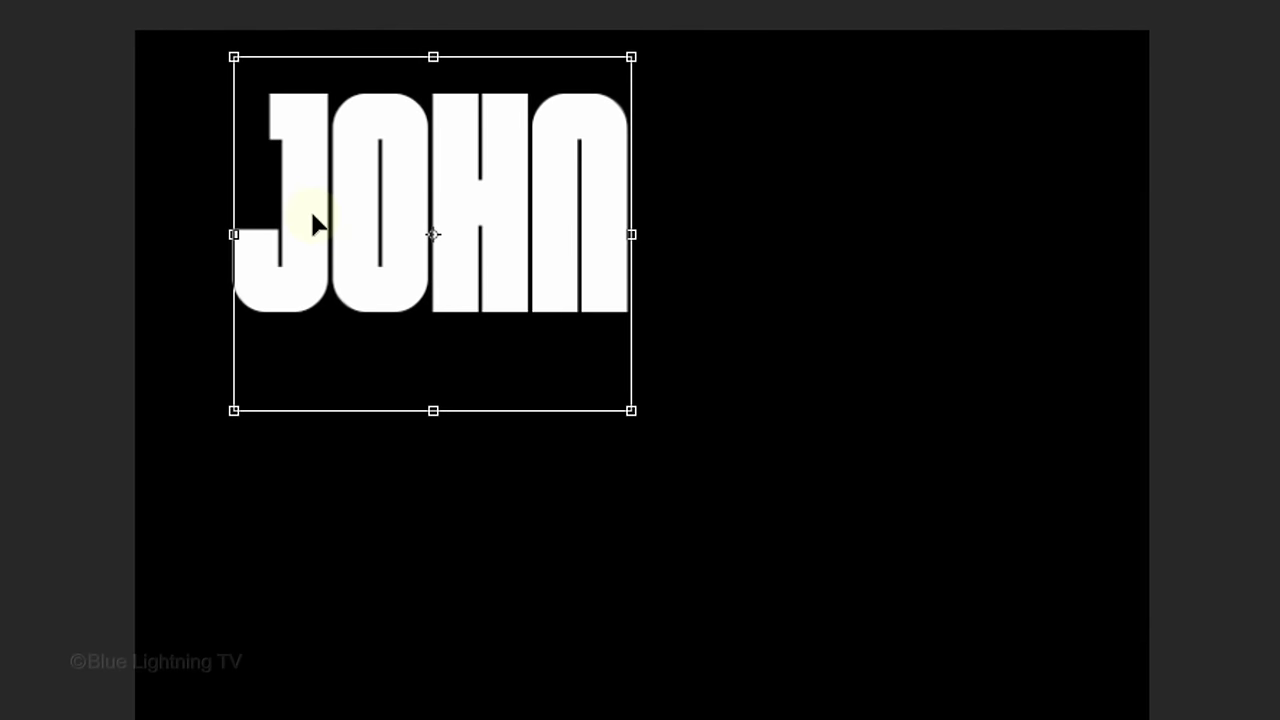
left_click_drag(314, 220, 275, 205)
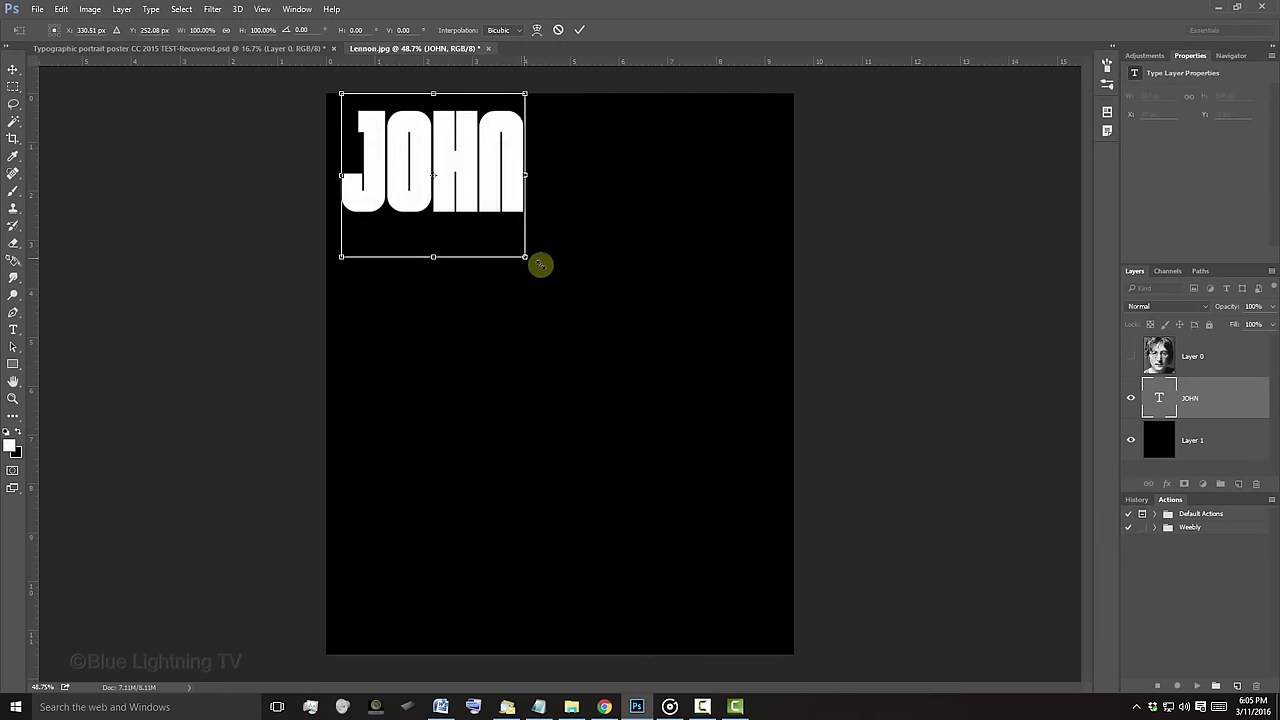
left_click_drag(540, 266, 780, 309)
left_click_drag(514, 245, 514, 236)
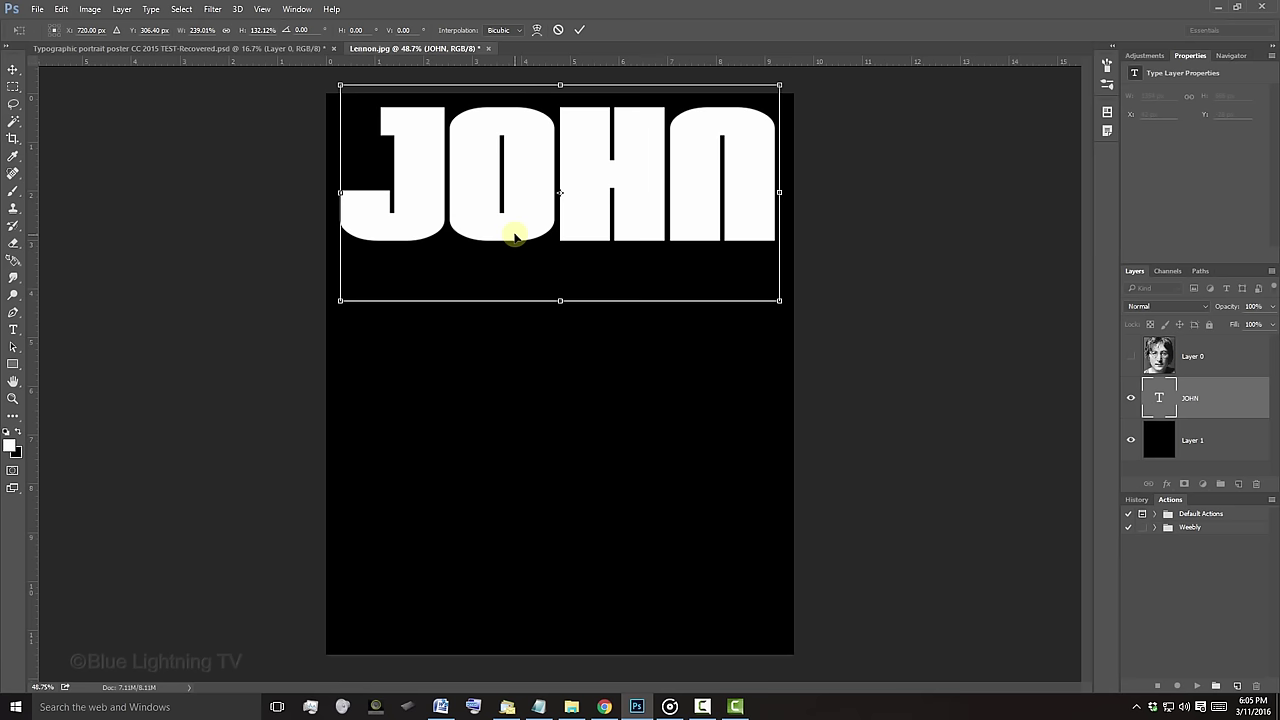
key("Return")
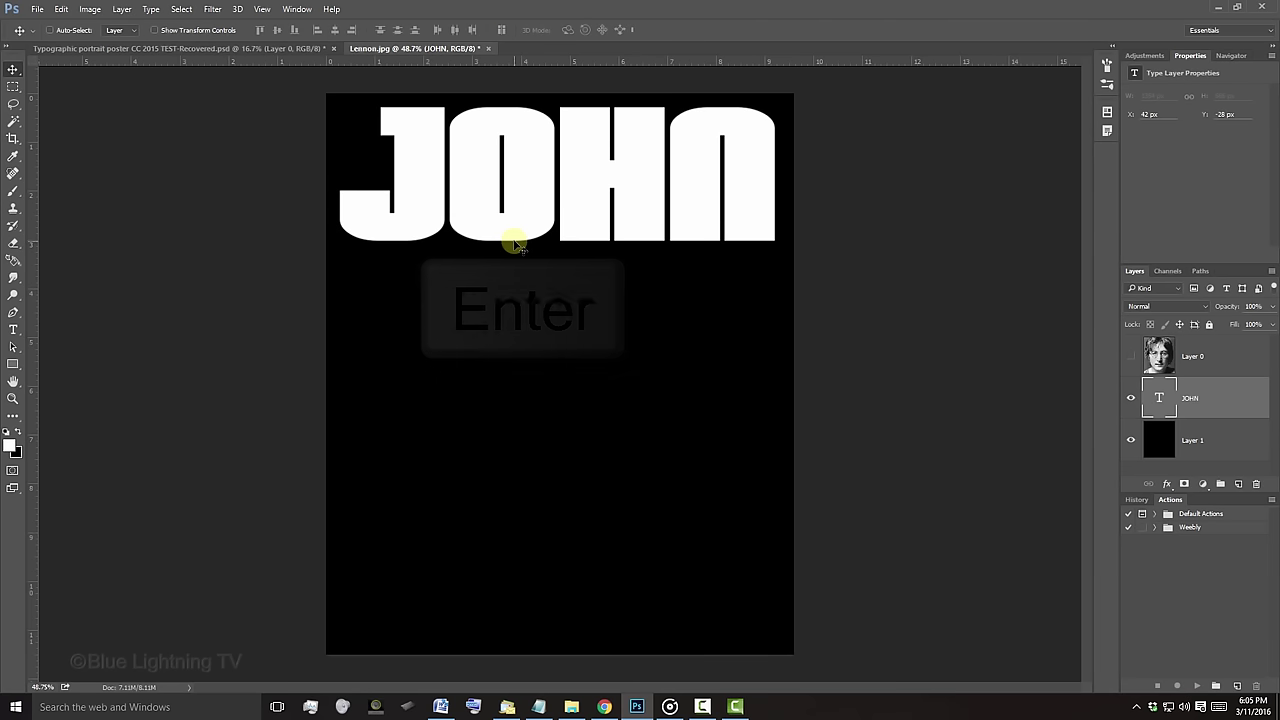
Add a LEN text line below JOHN
key("t")
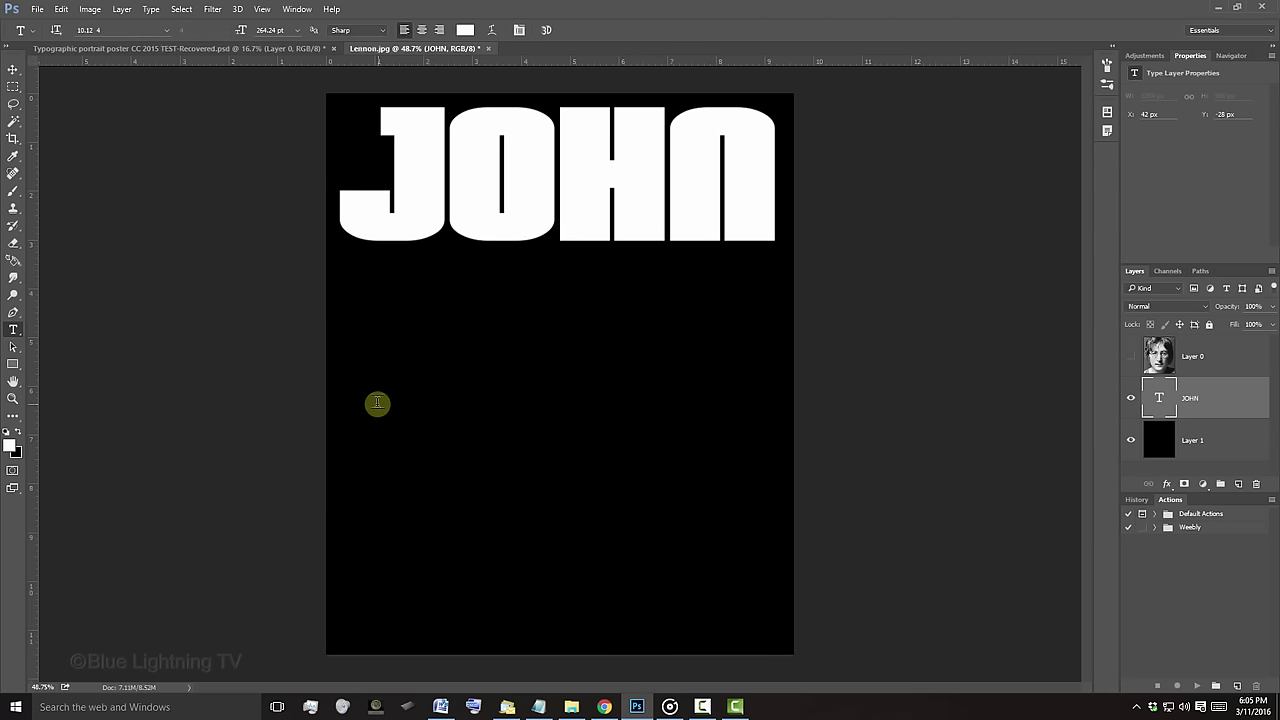
left_click(377, 403)
type("LEN")
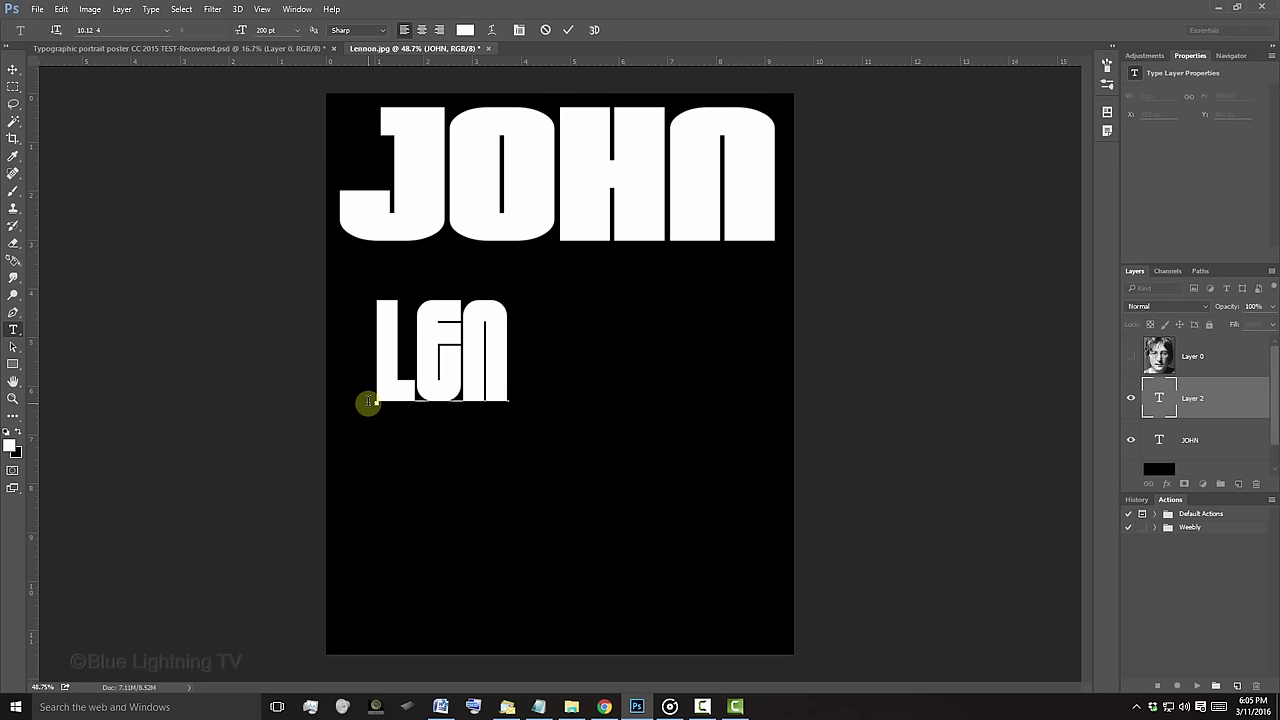
left_click(14, 70)
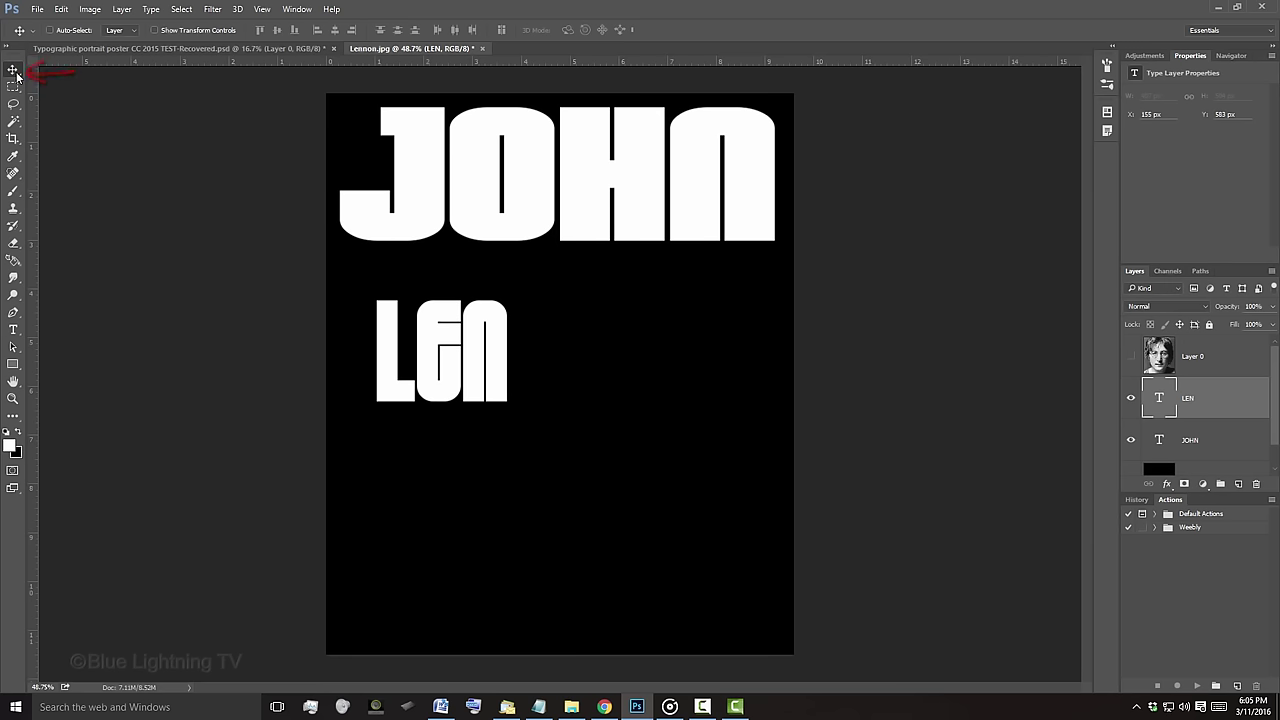
Free-transform LEN to sit directly under JOHN, stretched to match its width
key("ctrl+t")
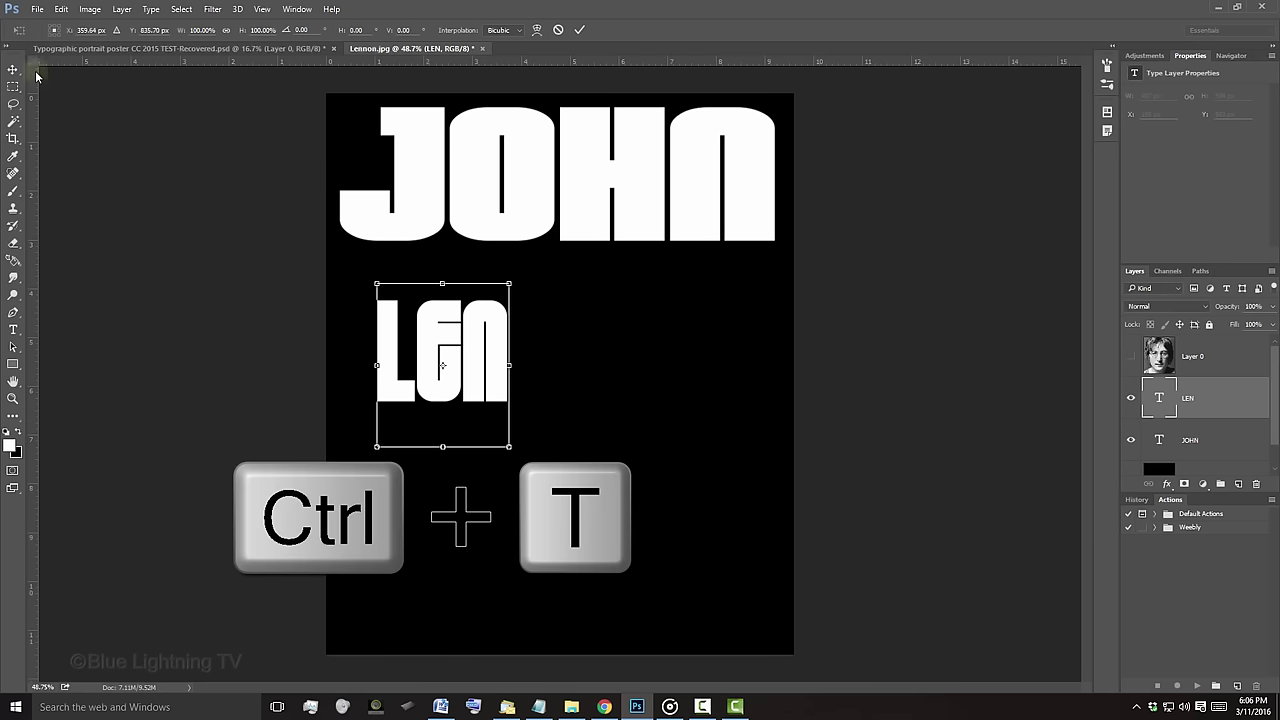
left_click_drag(420, 348, 392, 304)
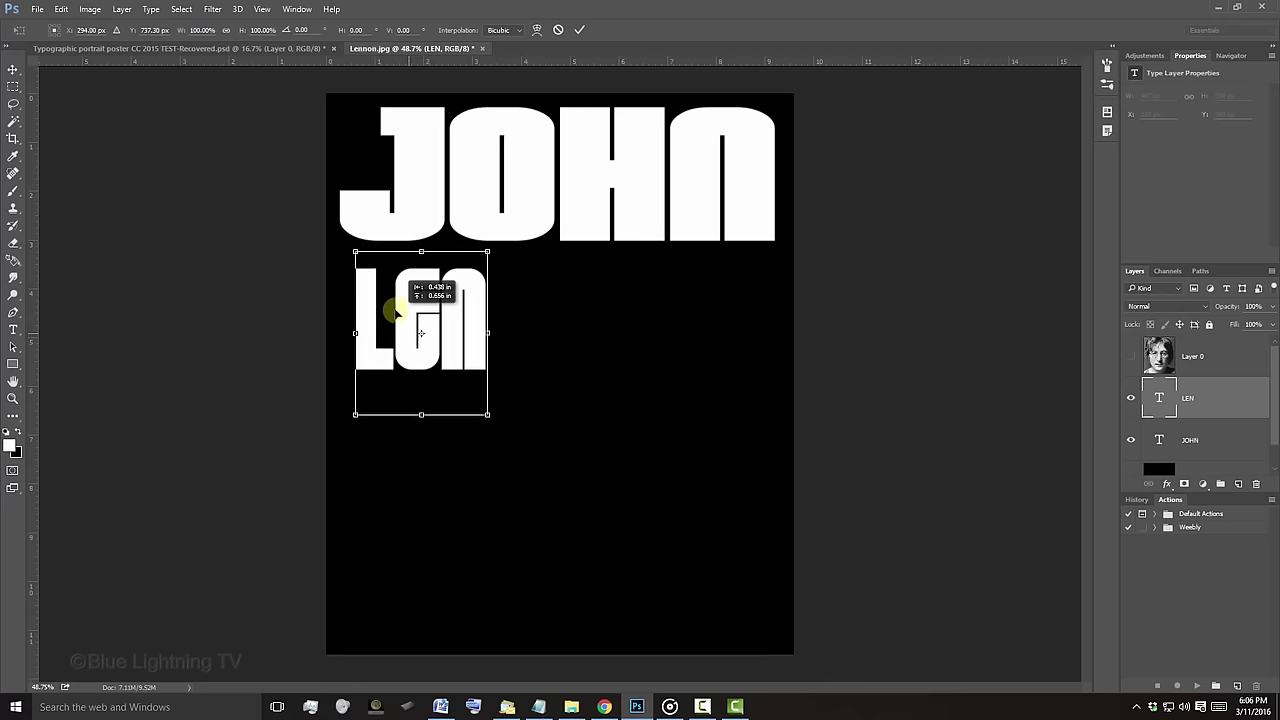
mouse_move(477, 403)
left_mouse_down()
mouse_move(595, 440)
mouse_move(786, 560)
mouse_move(441, 380)
mouse_move(453, 385)
left_mouse_up()
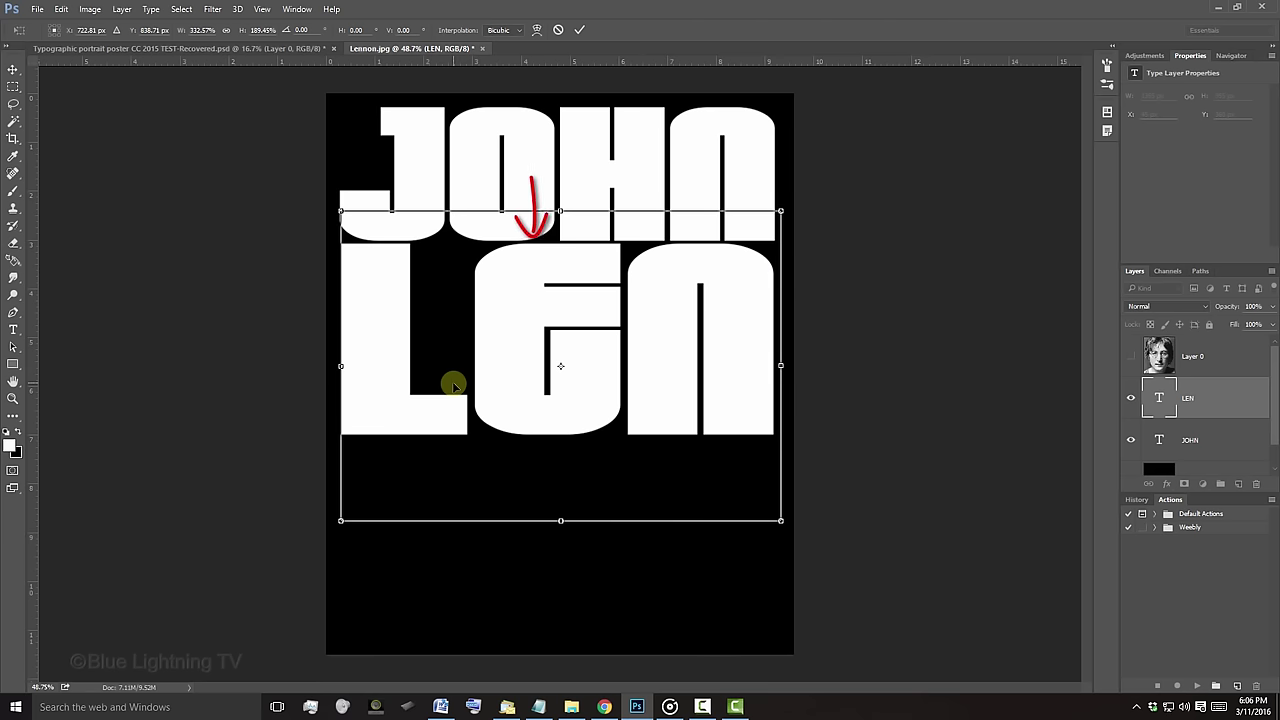
key("Return")
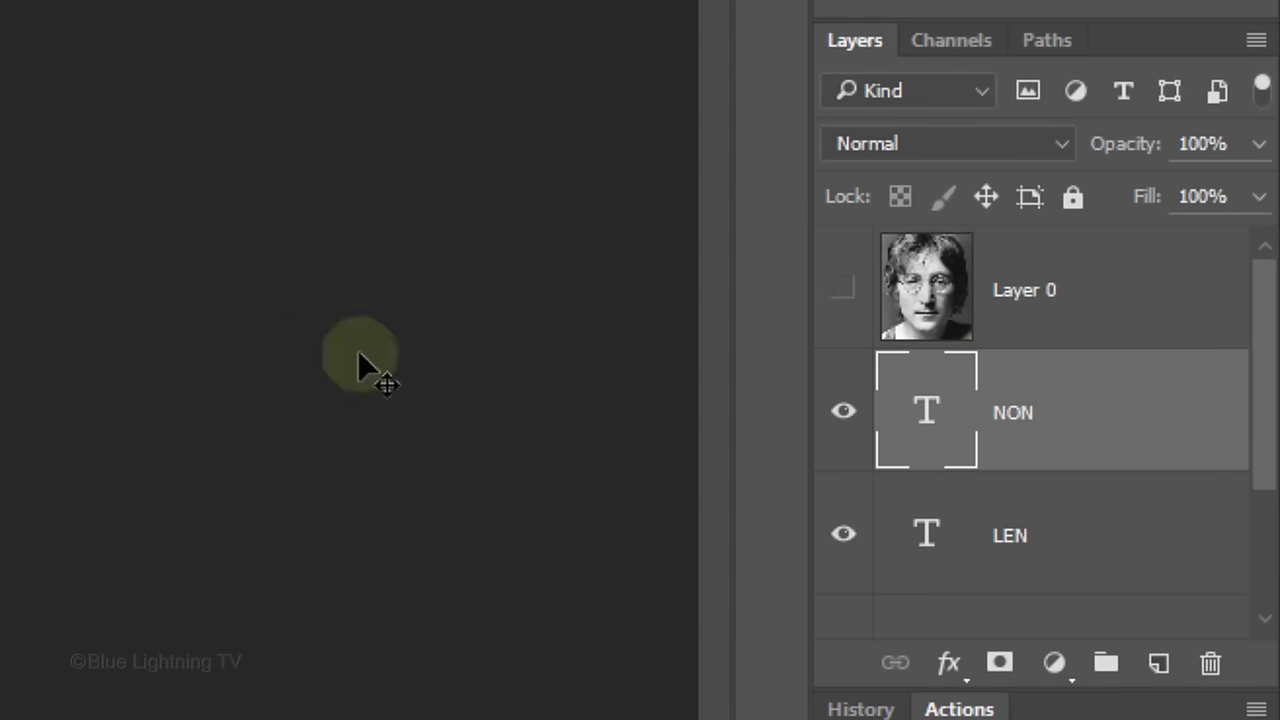
Select the JOHN, LEN and NON layers and group them into Group 1
left_click_drag(1265, 385, 1266, 457)
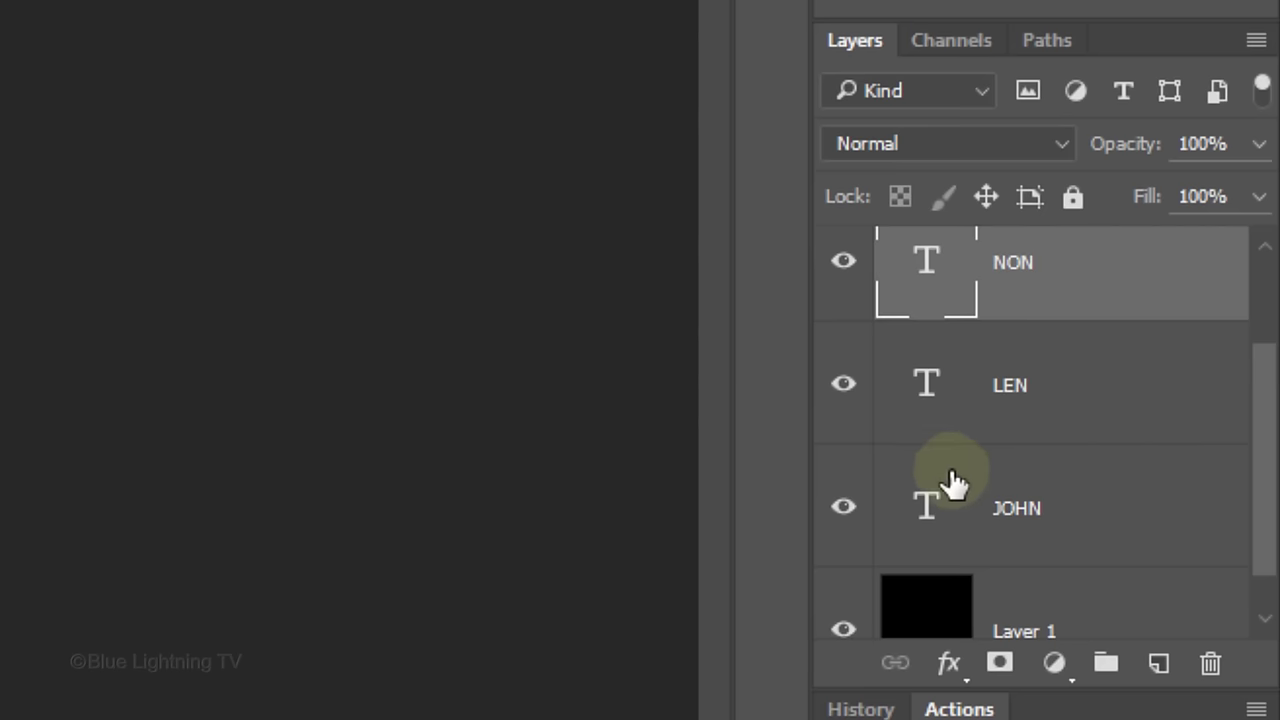
left_click(935, 505, "shift")
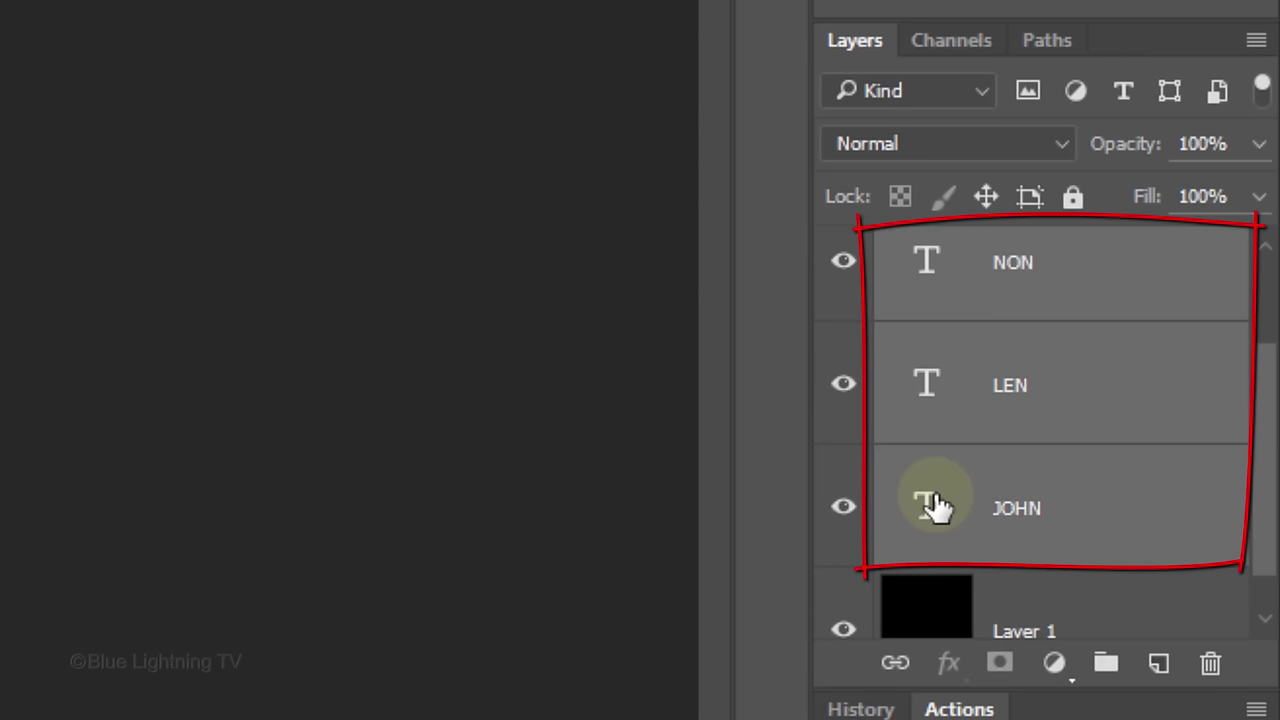
key("ctrl+g")
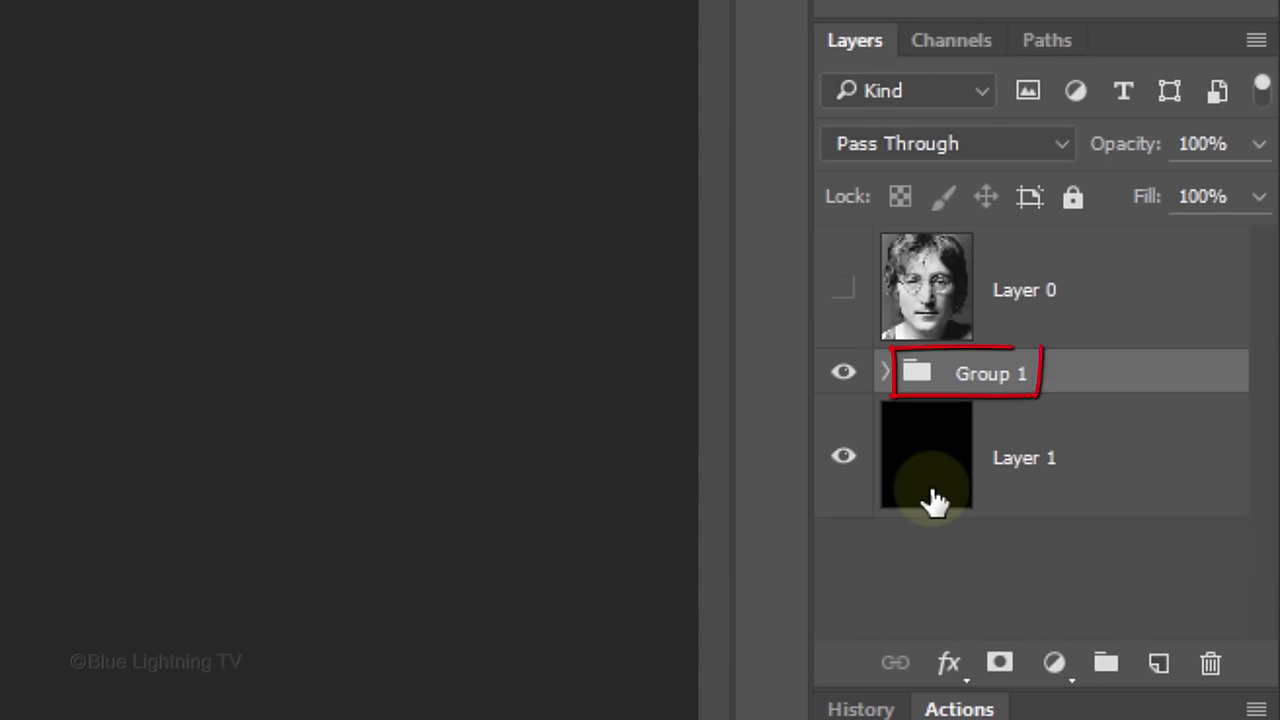
left_click(953, 42)
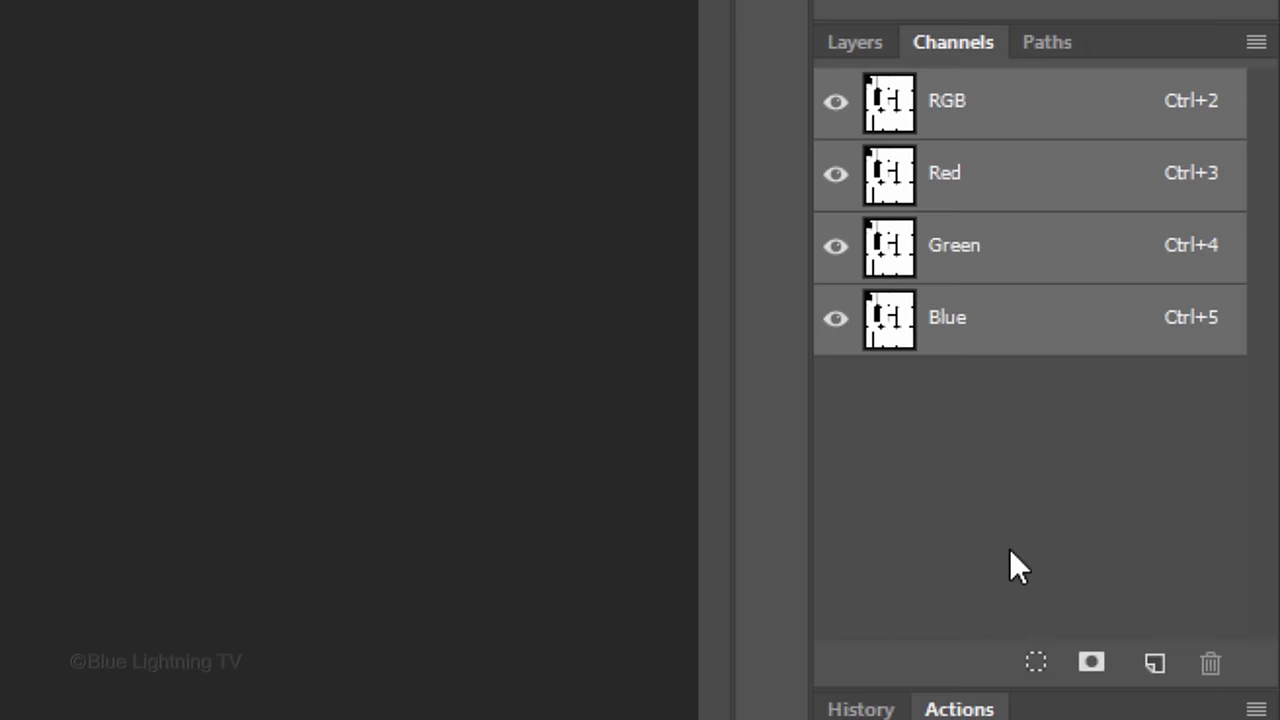
left_click(849, 45)
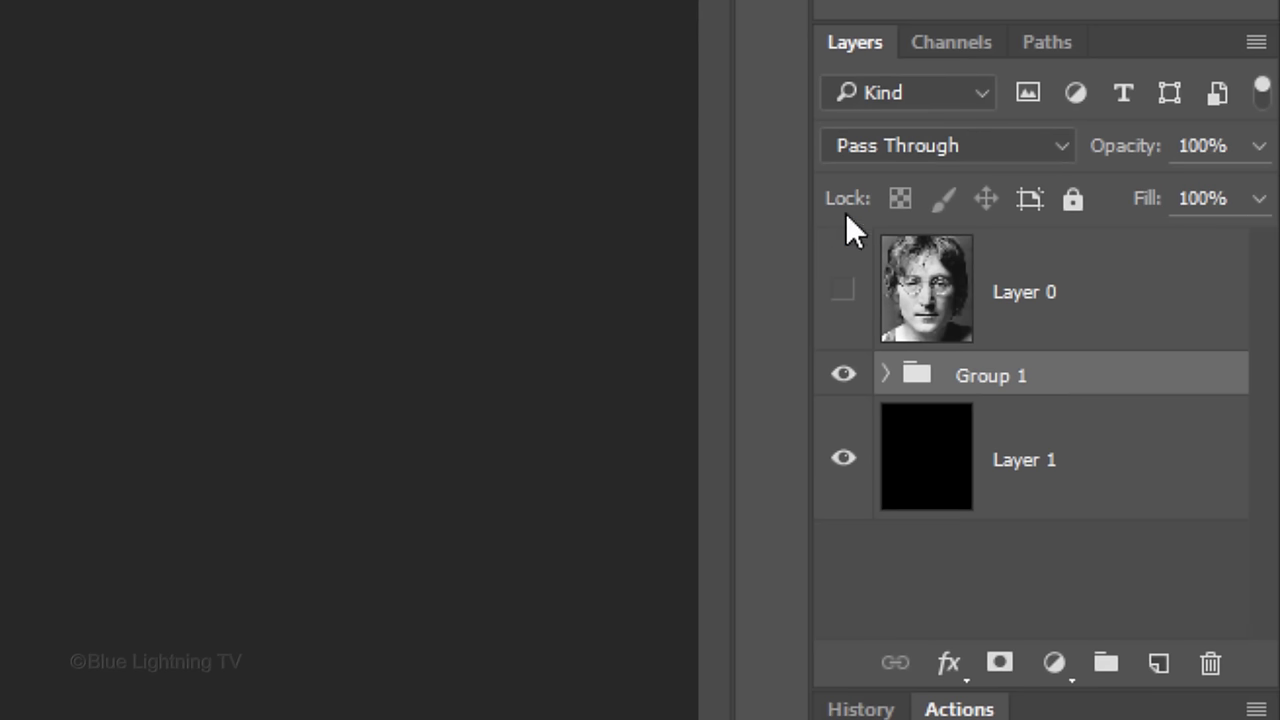
Hide Group 1, add a new empty Layer 2, and choose the Paint Bucket Tool
left_click(845, 377)
left_click(1159, 665)
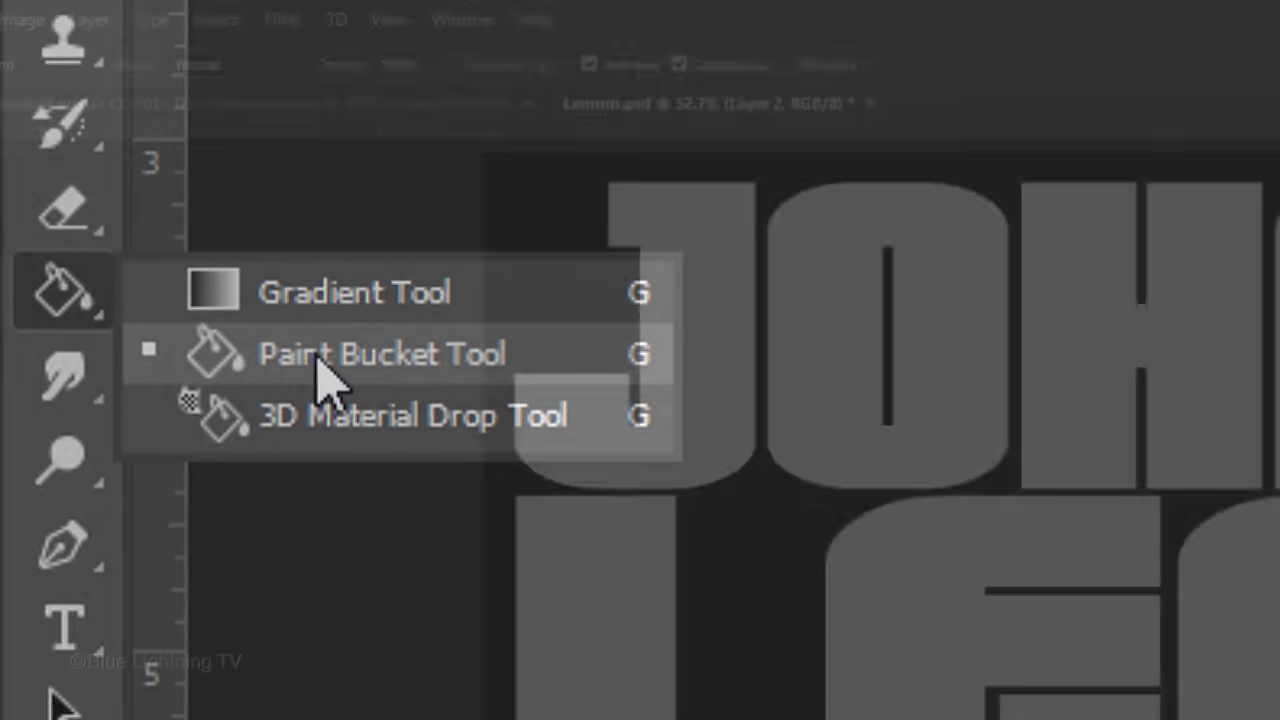
left_click(318, 356)
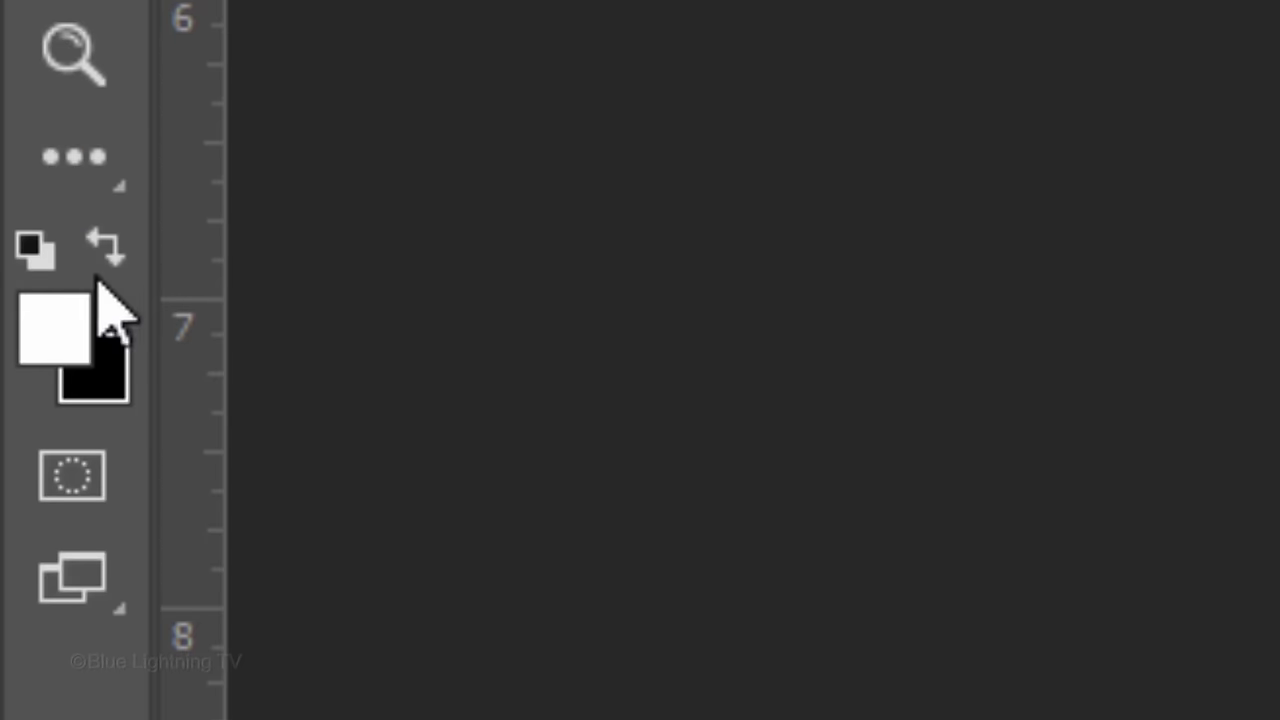
Set the foreground colour to pure red (ff0000) in the Color Picker
left_click(50, 318)
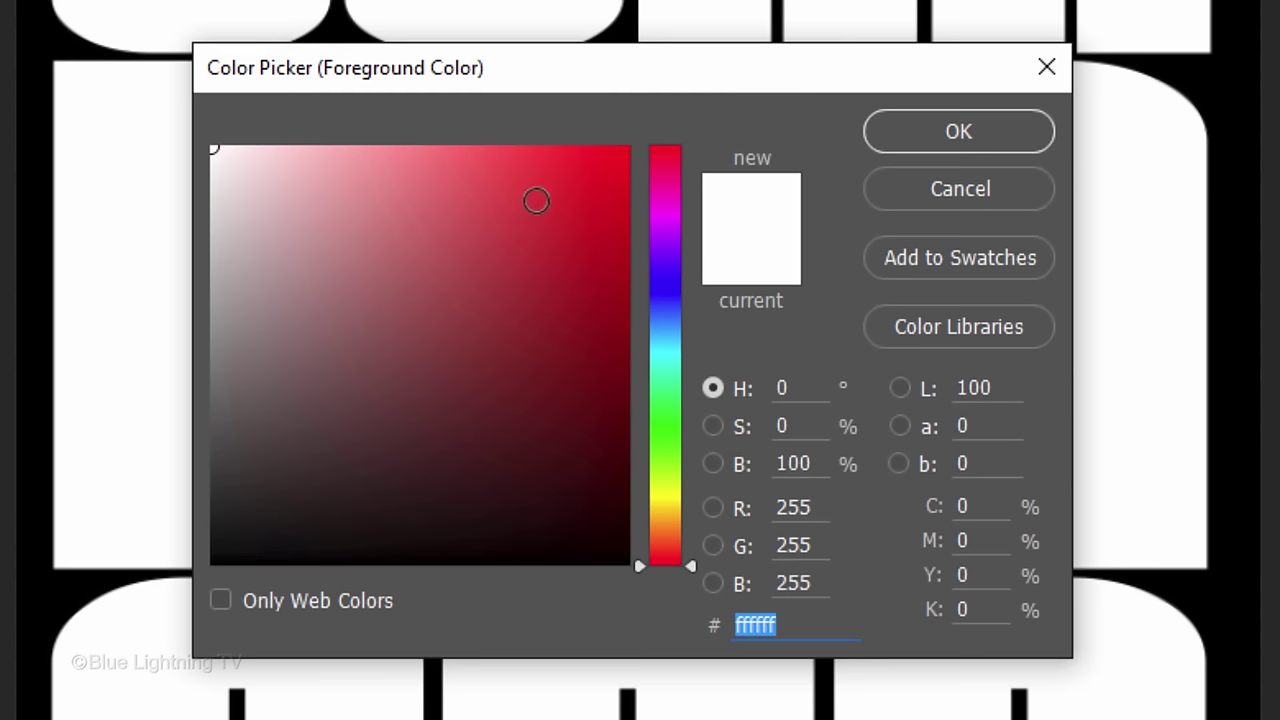
left_click_drag(571, 188, 700, 117)
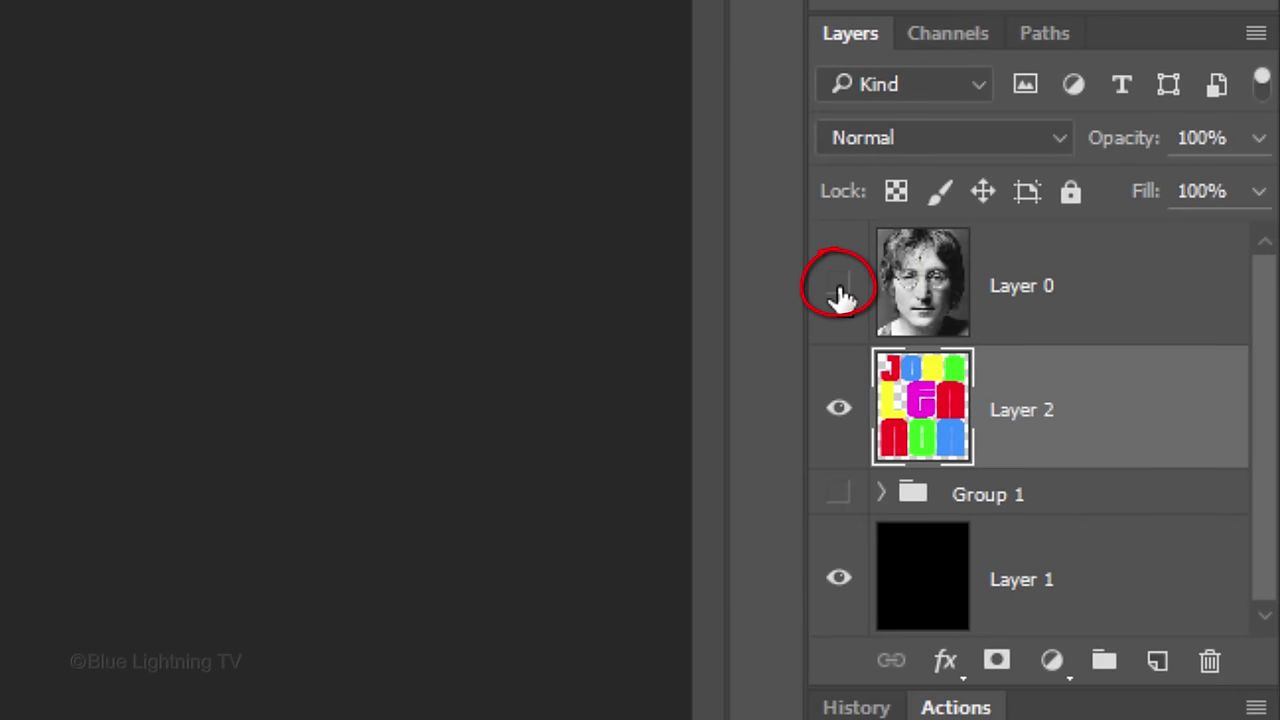
Show Layer 0's Lennon portrait in Hard Light and clip it to Layer 2's coloured letters
left_click(838, 288)
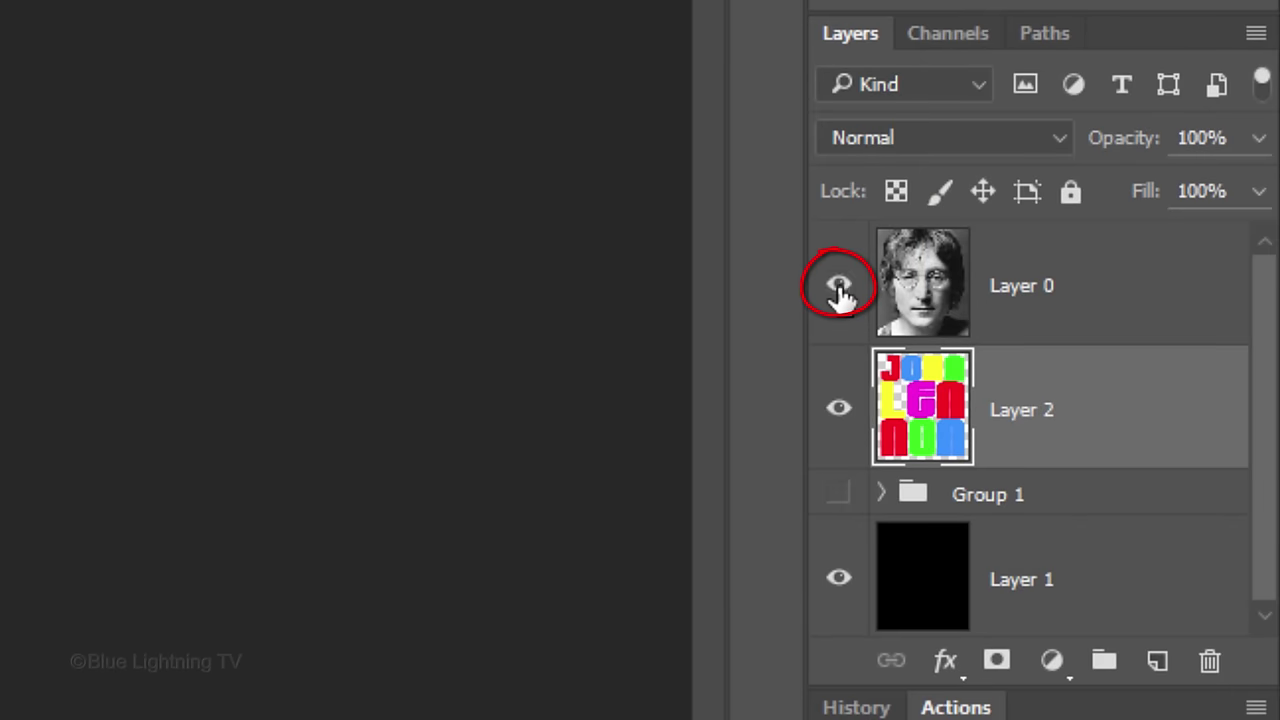
left_click(925, 300)
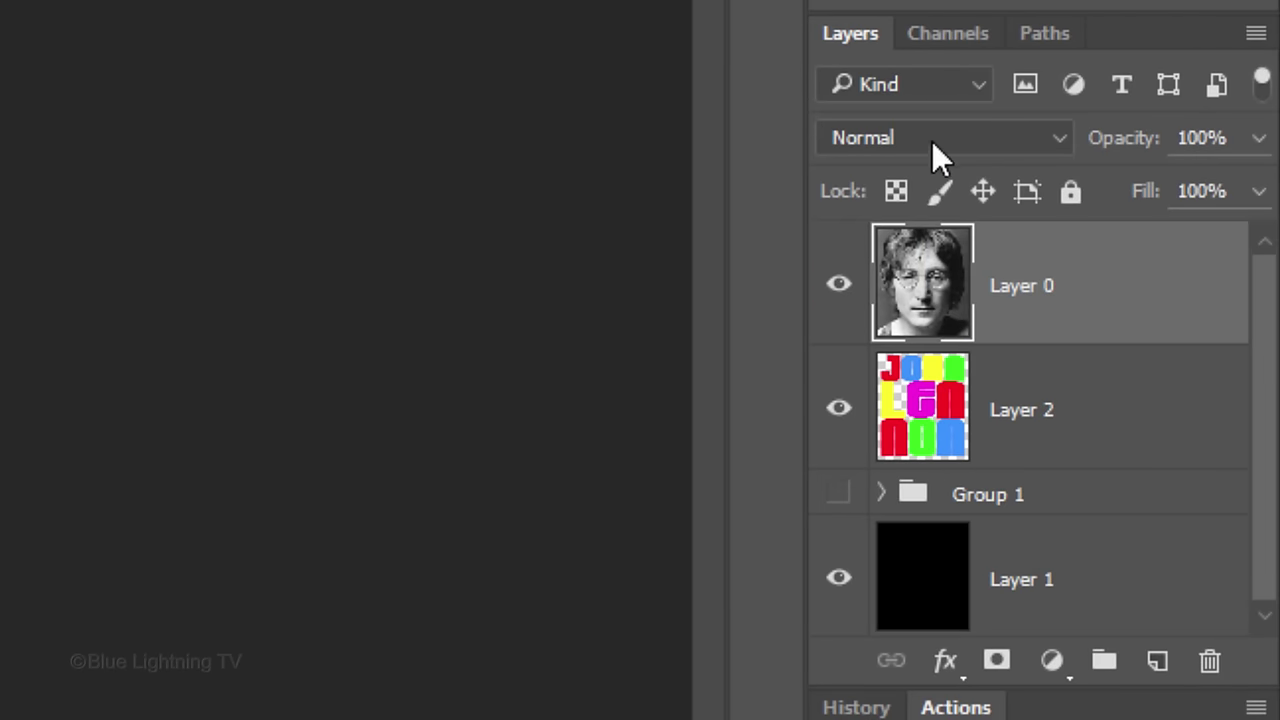
left_click(926, 139)
key("ctrl+alt+g")
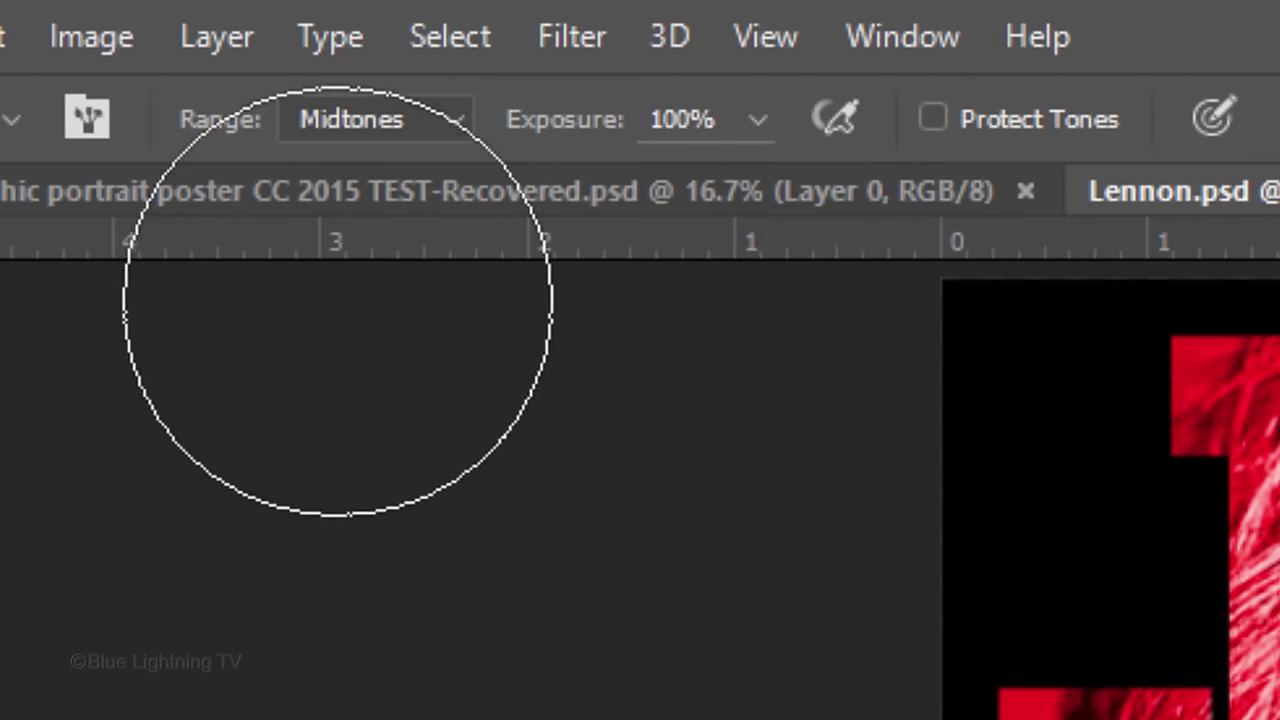
Set the toning brush to the Midtones range with 50% exposure
left_click(452, 124)
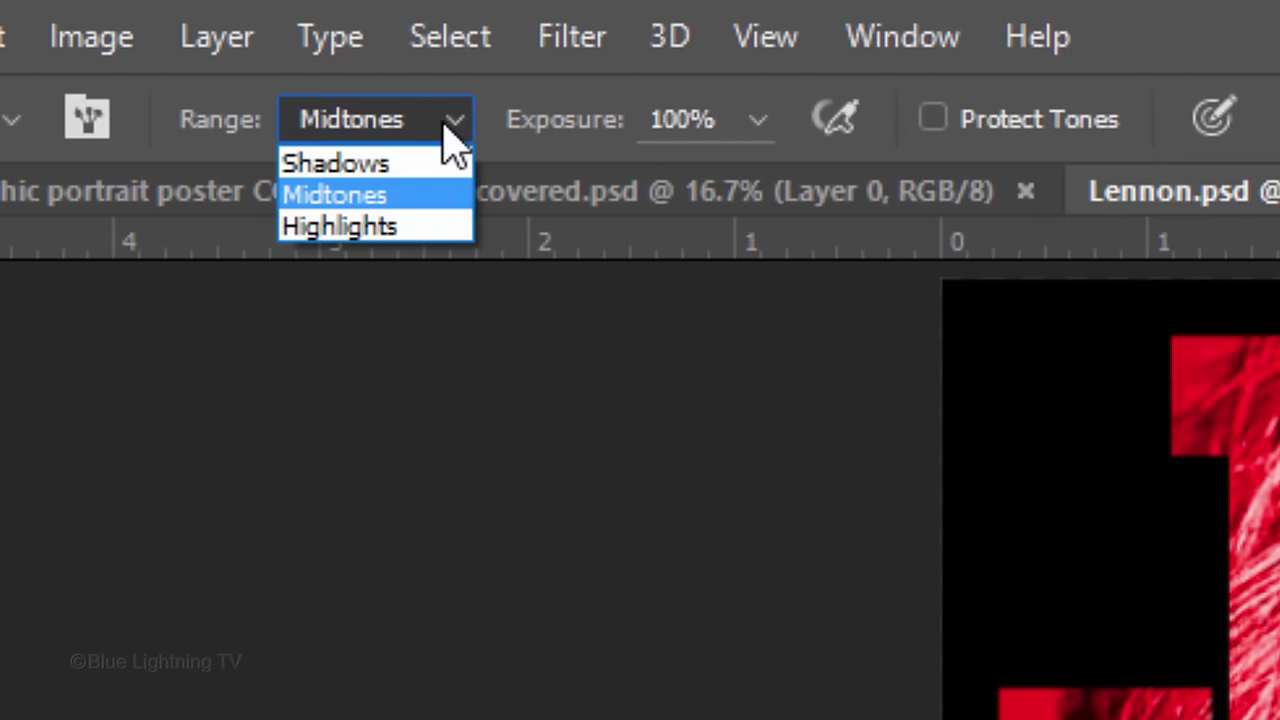
left_click(449, 207)
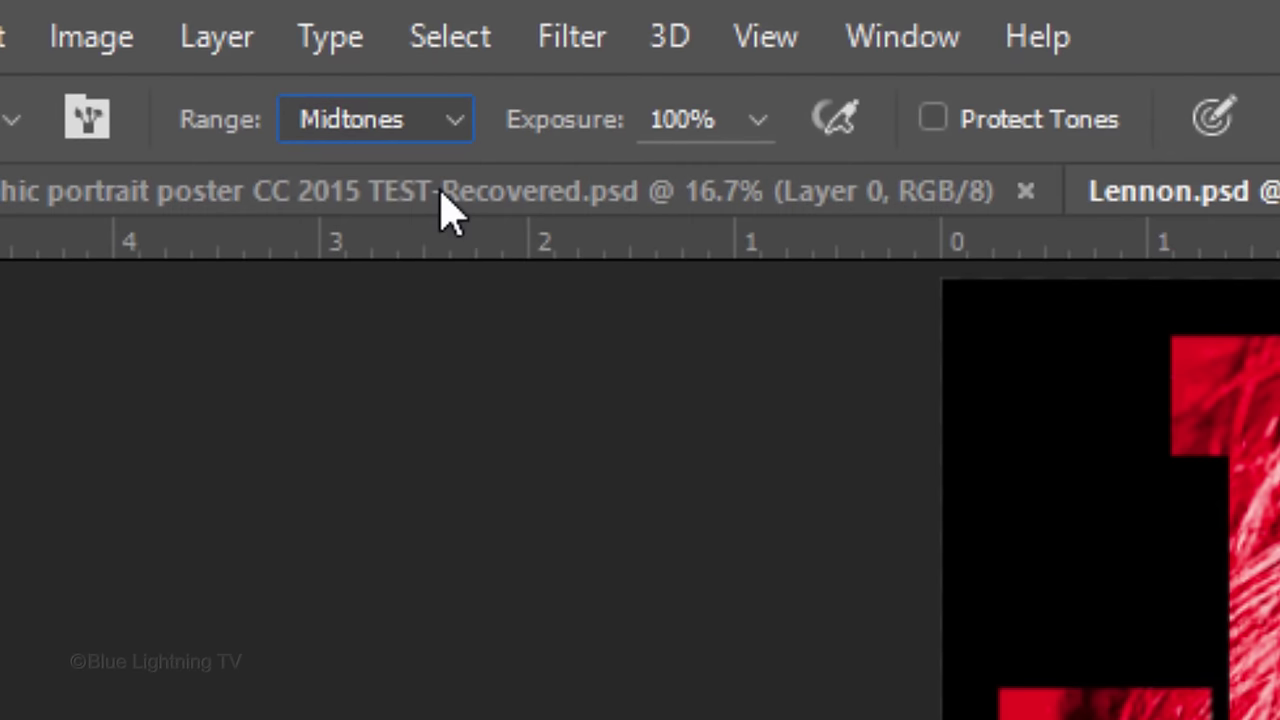
left_click_drag(600, 118, 560, 118)
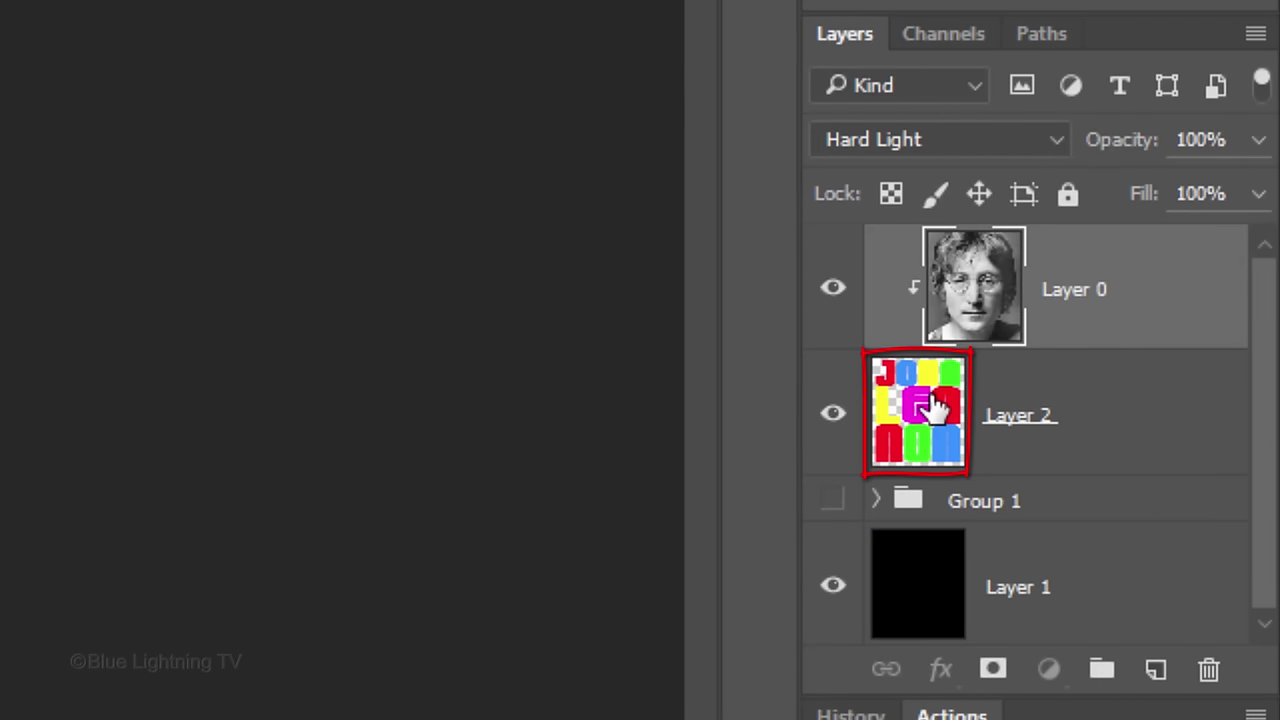
Add a clipped Hue/Saturation adjustment with Colorize on above the letters in Layer 2
left_click(935, 405)
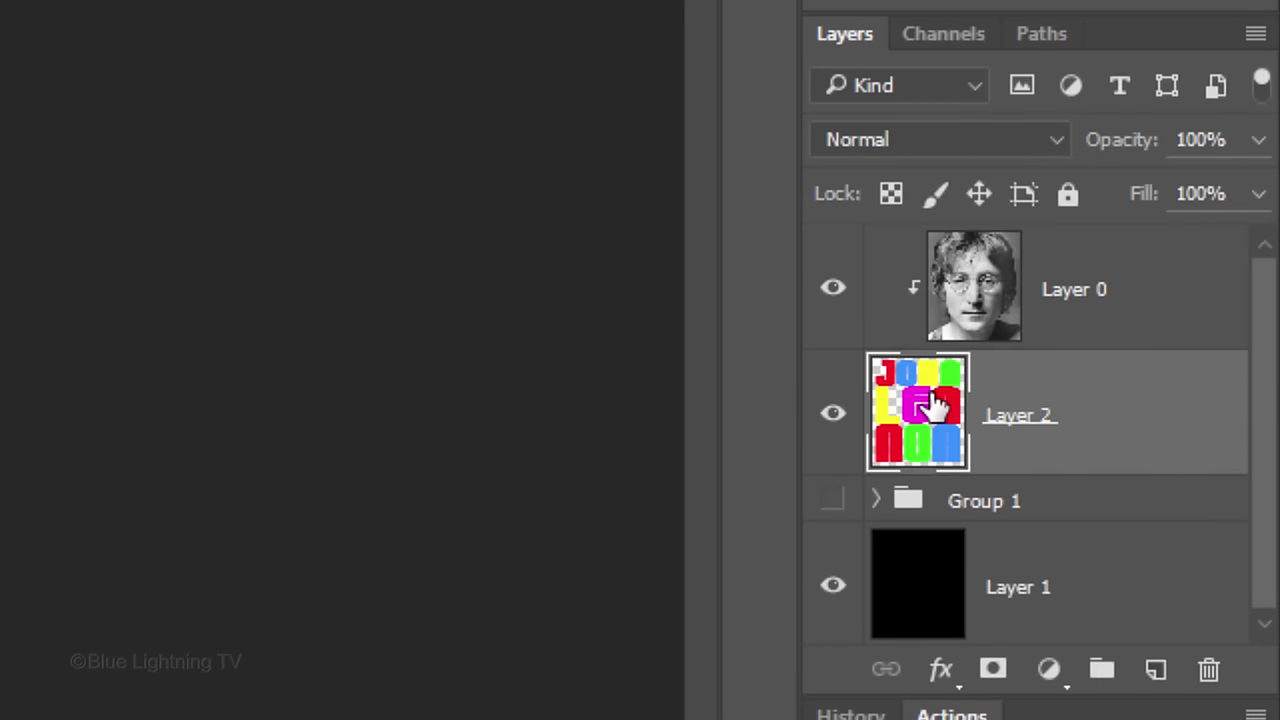
left_click(1049, 670)
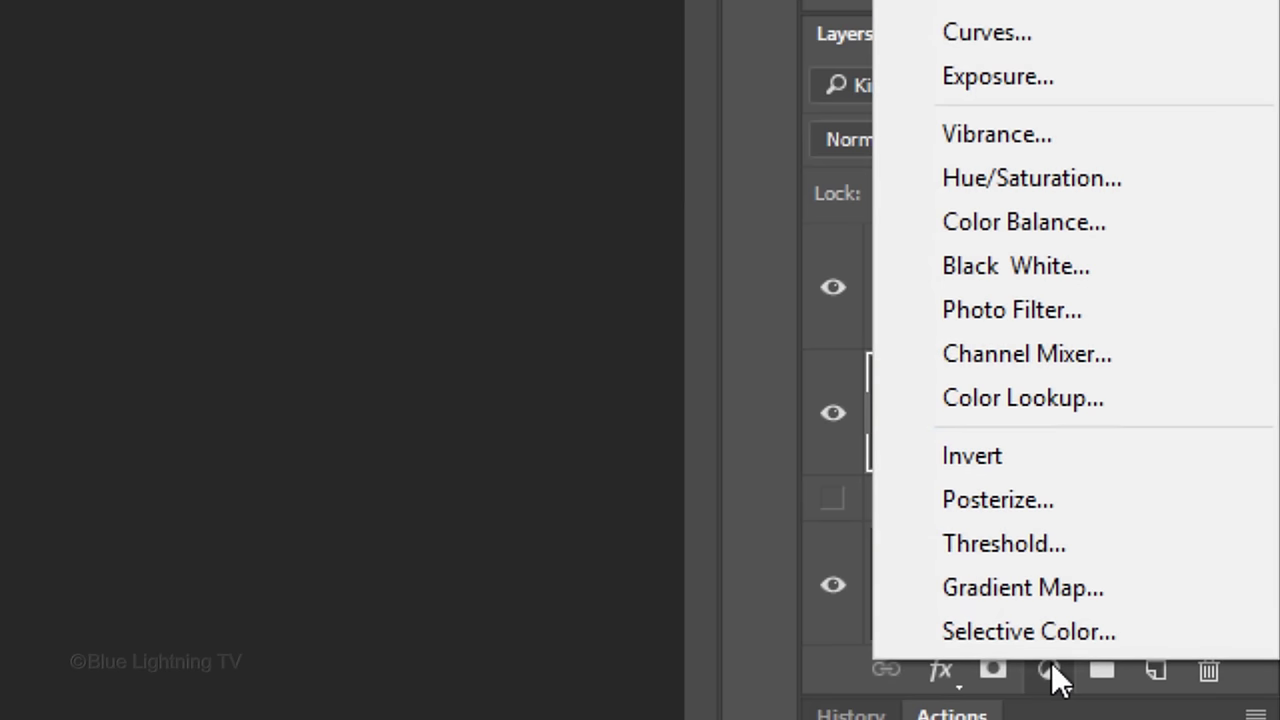
left_click(1055, 178)
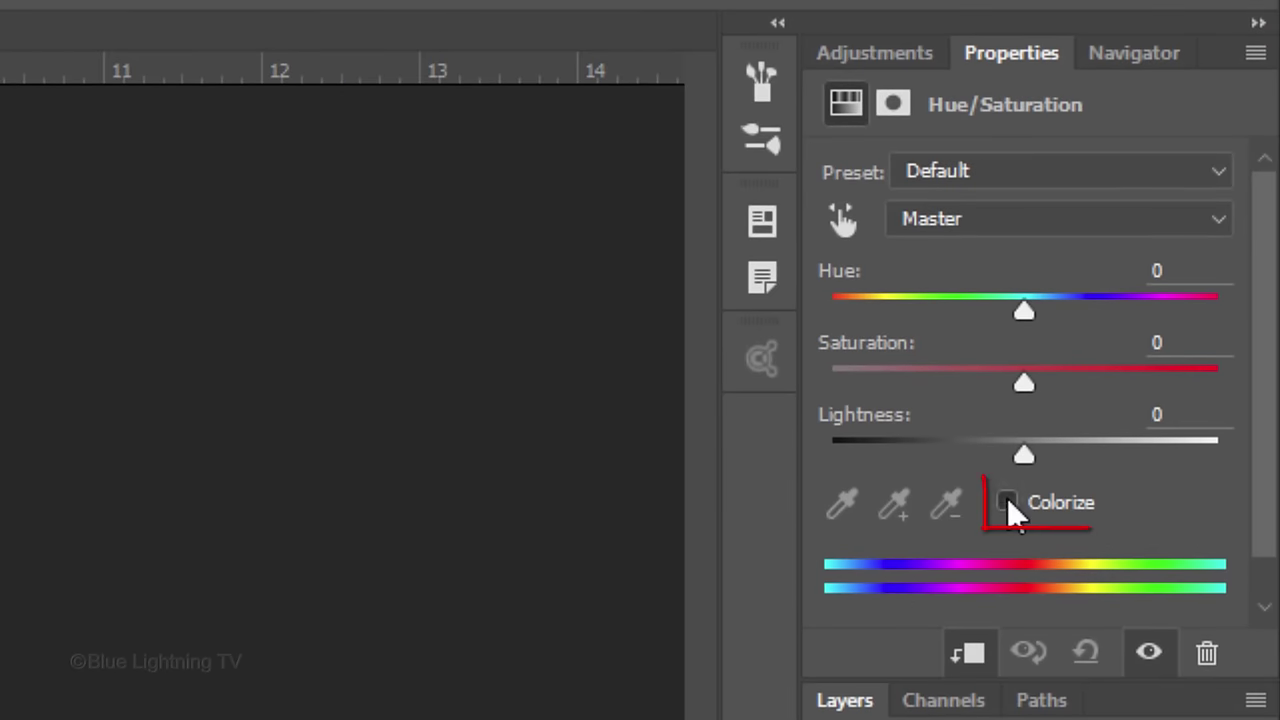
left_click(1008, 484)
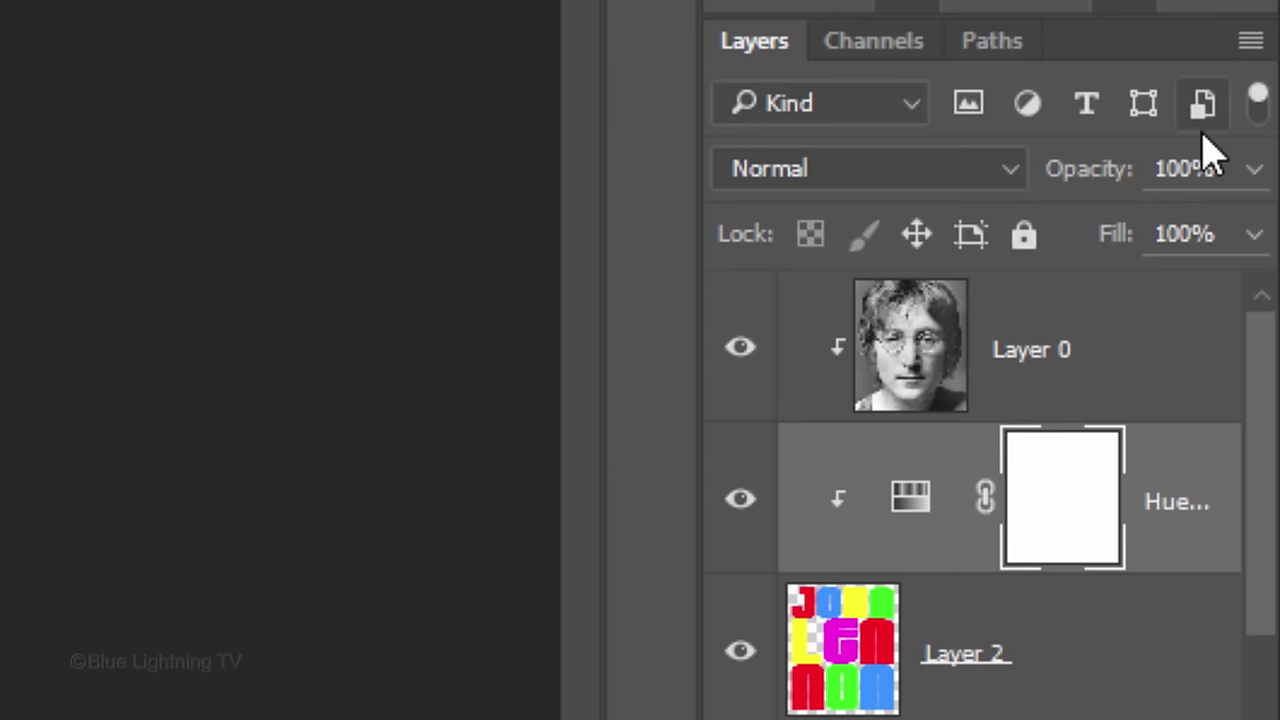
Lower the Hue/Saturation adjustment layer's opacity to 68%
left_click(1254, 170)
left_click_drag(1242, 226, 1146, 228)
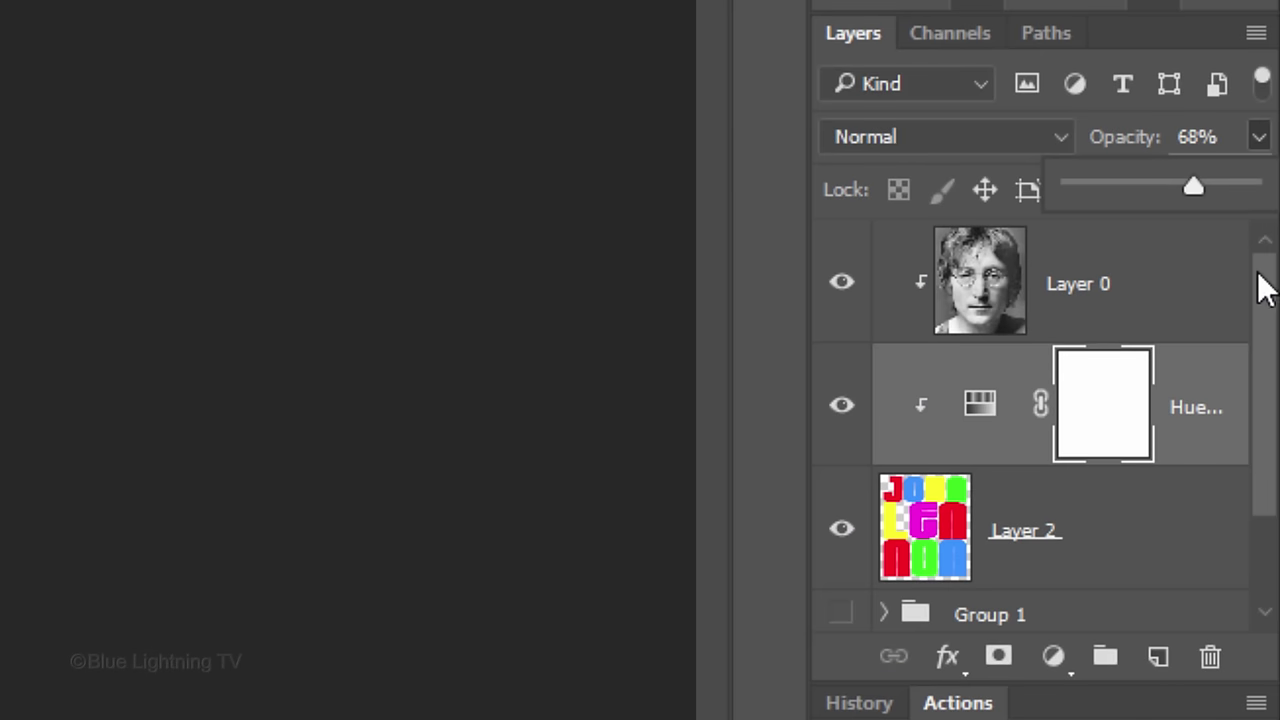
left_click_drag(1266, 286, 1268, 420)
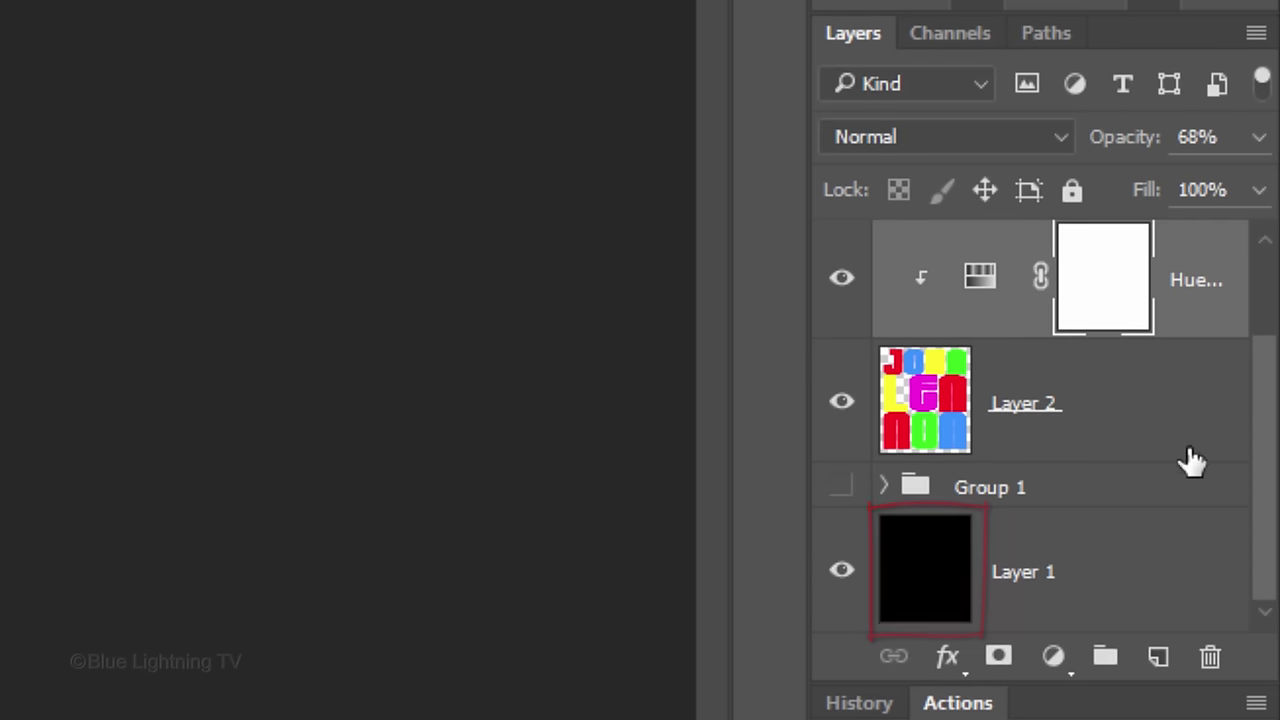
Fill the black background Layer 1 with the white foreground colour
left_click(930, 576)
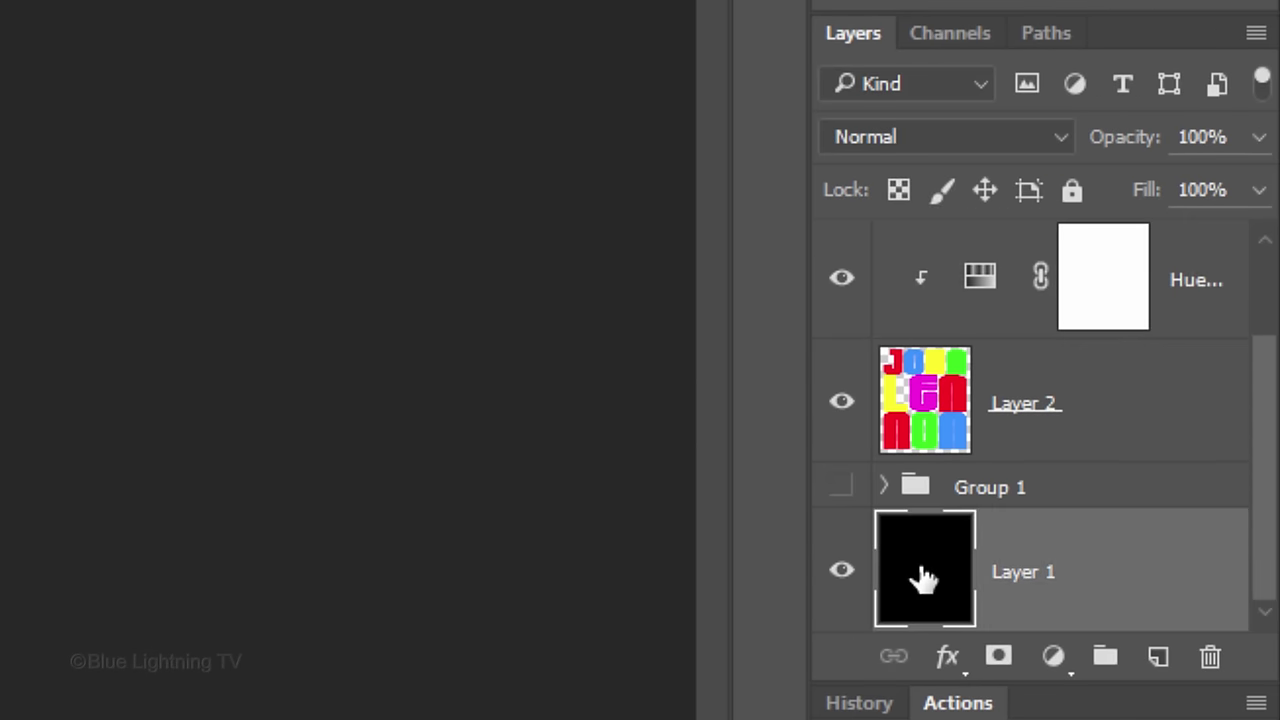
key("alt+Delete")
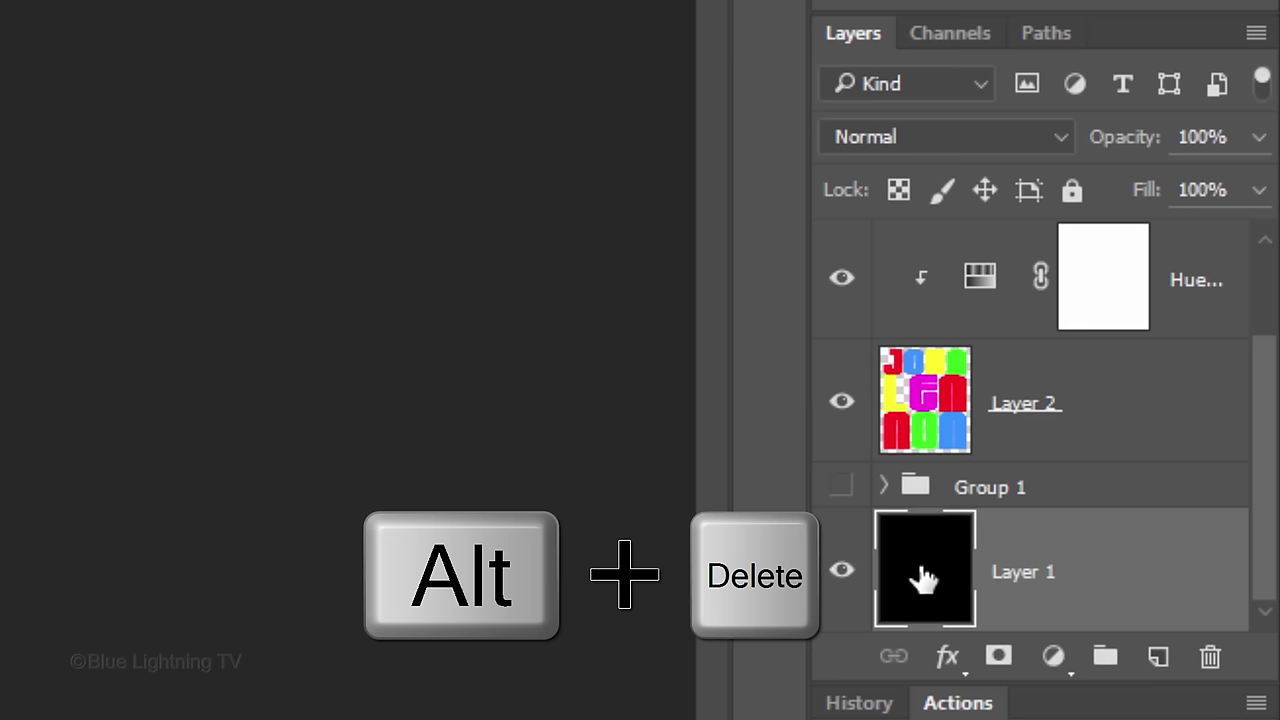